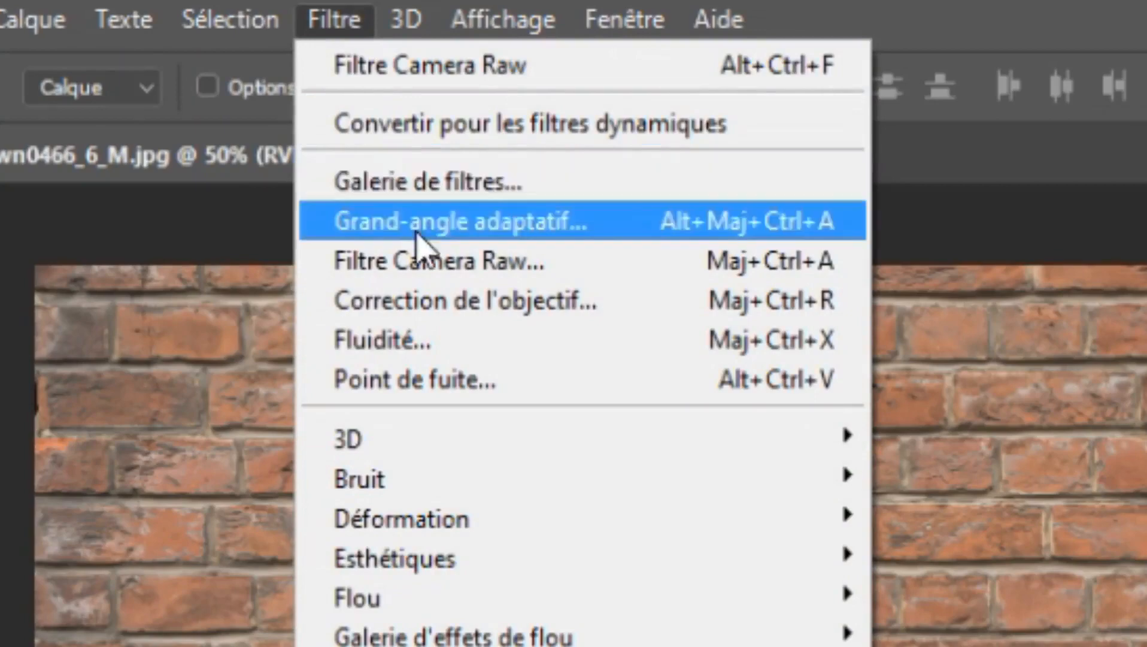
Darken the brick wall image strongly by lowering its exposure with the Camera Raw filter.
left_click(420, 261)
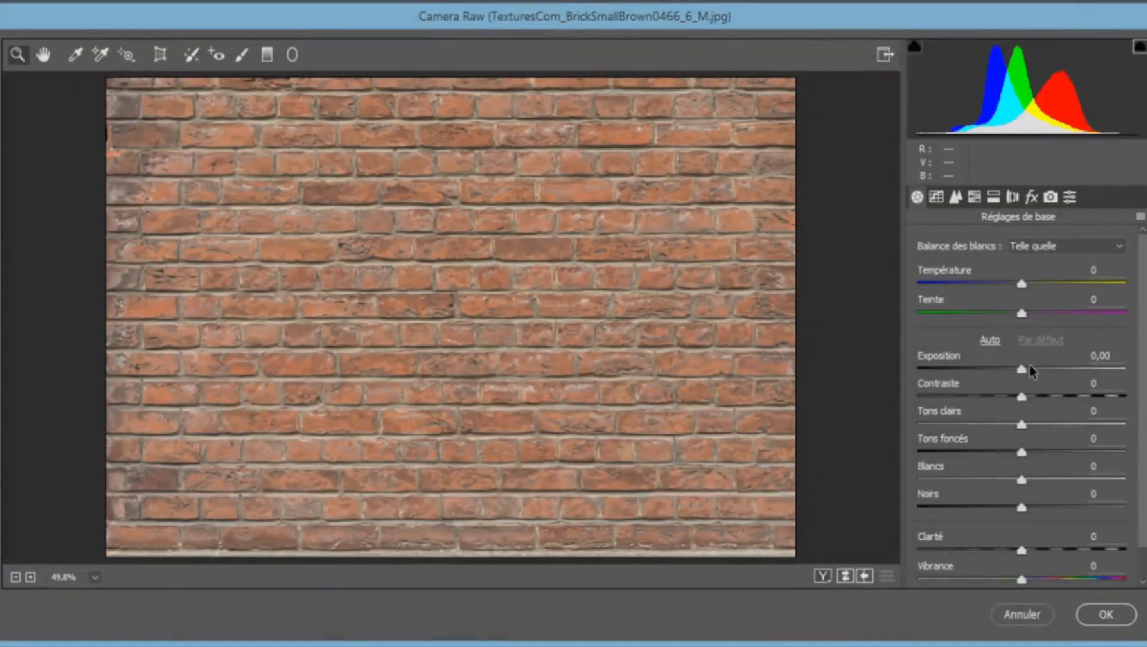
left_click_drag(1021, 370, 945, 371)
left_click(1106, 615)
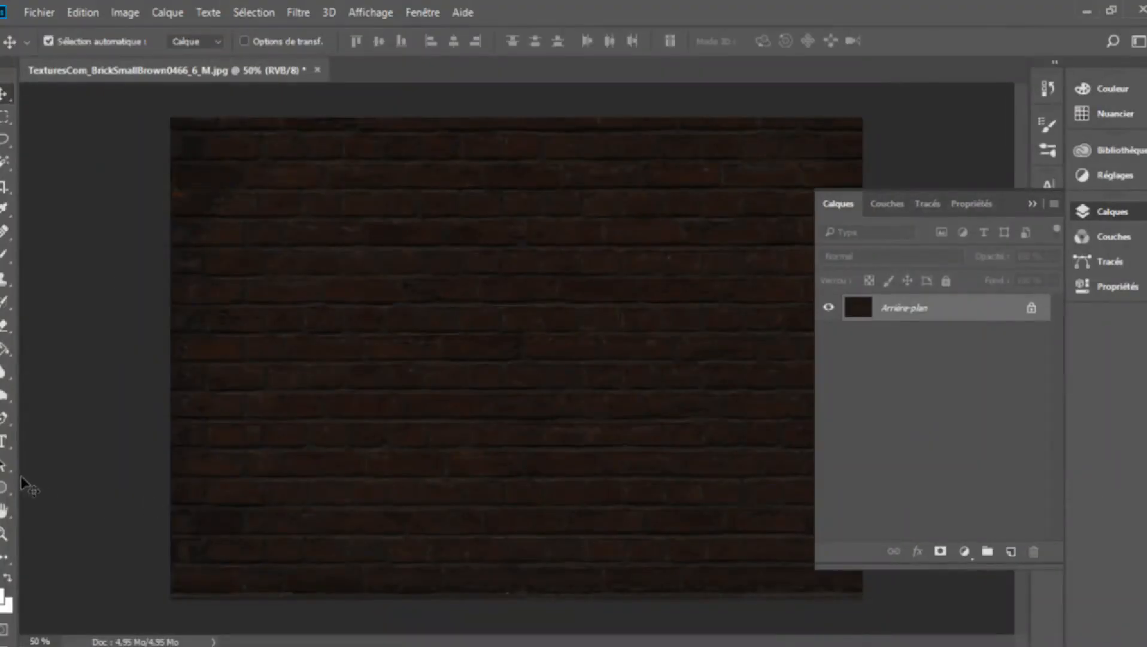
Add the white text "effet" in Neoneon Regular at 100 pt and place it across the upper half of the brick wall.
left_click(11, 447)
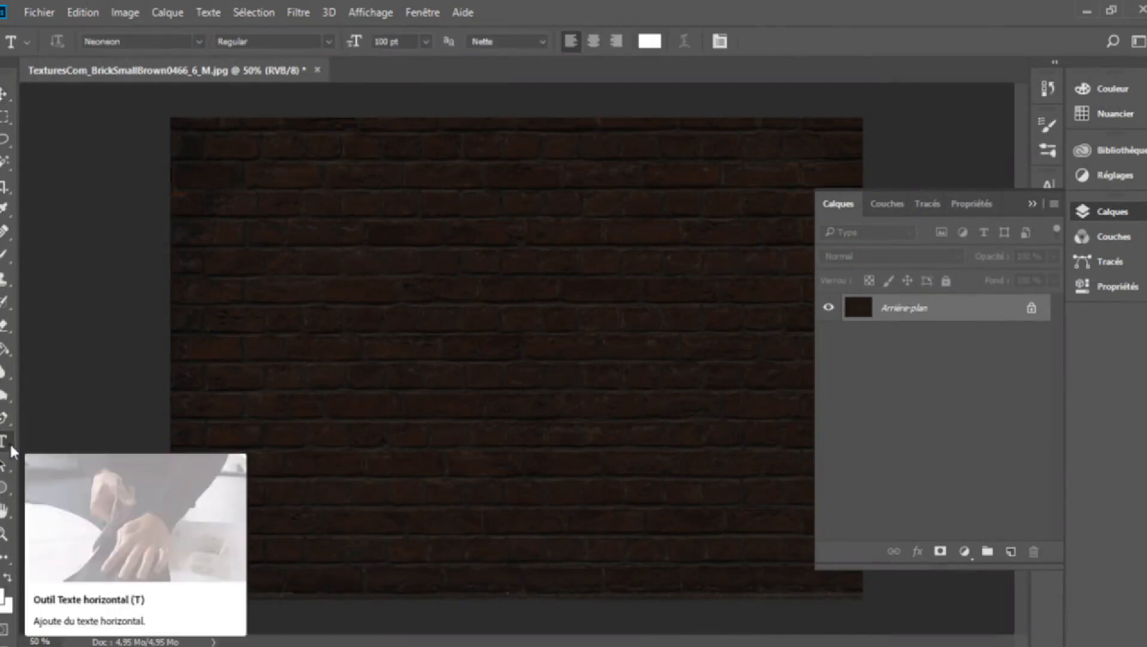
left_click(282, 246)
type("EFF")
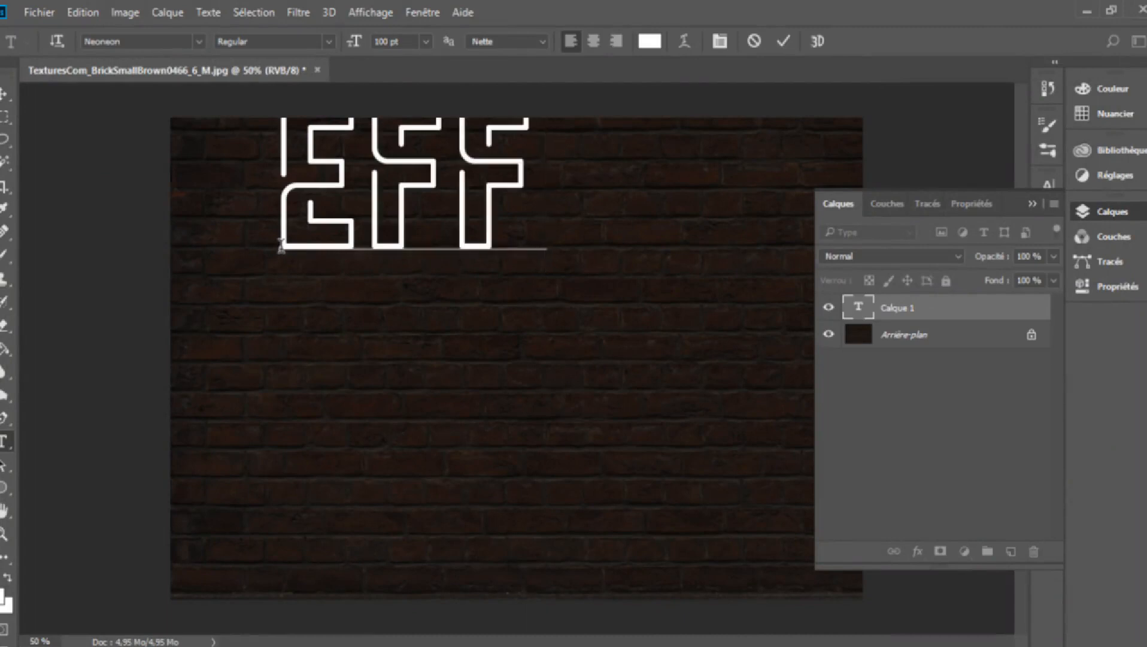
type("Et")
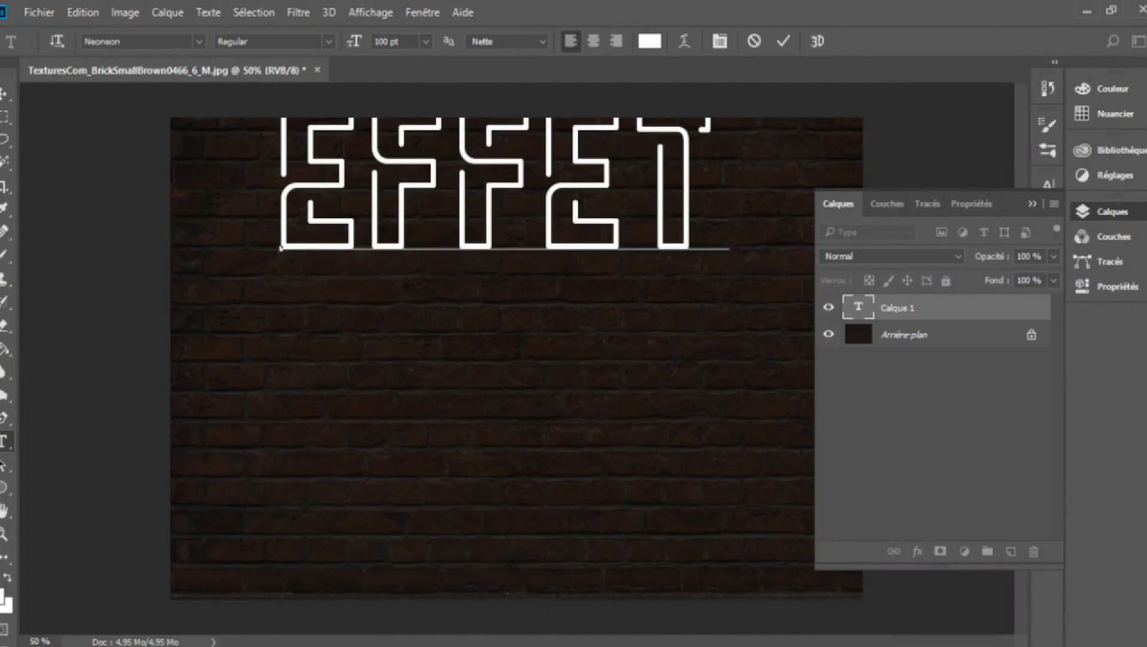
left_click(5, 103)
left_click_drag(435, 172, 456, 235)
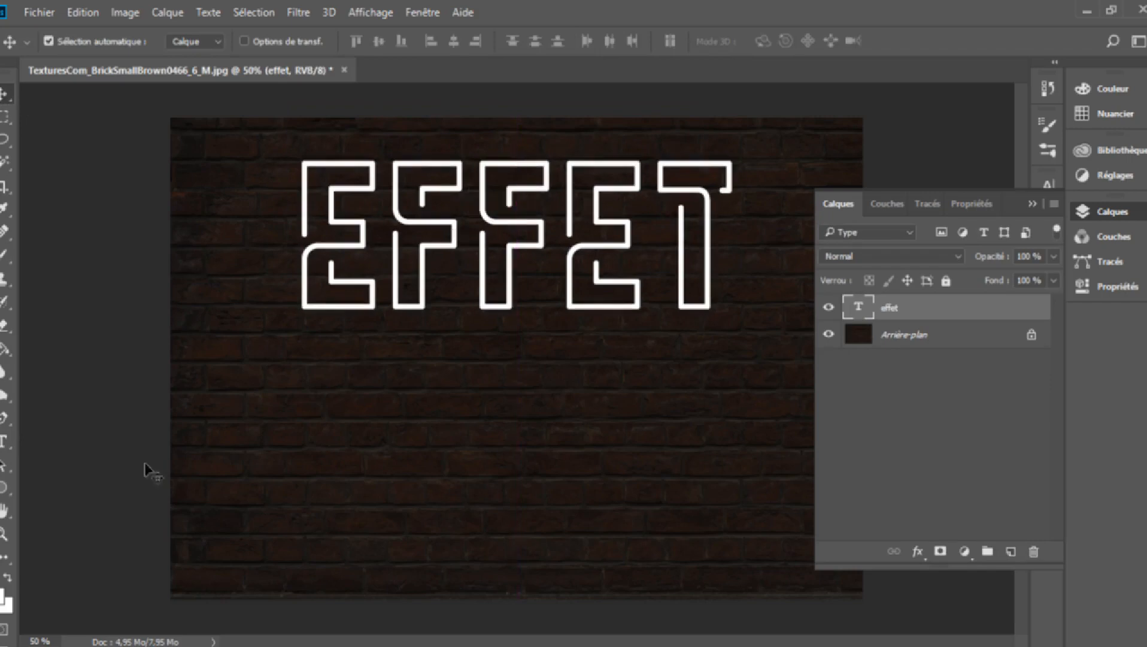
Add a second text layer reading "neon" and place it below "effet", aligned with its left edge.
left_click(7, 443)
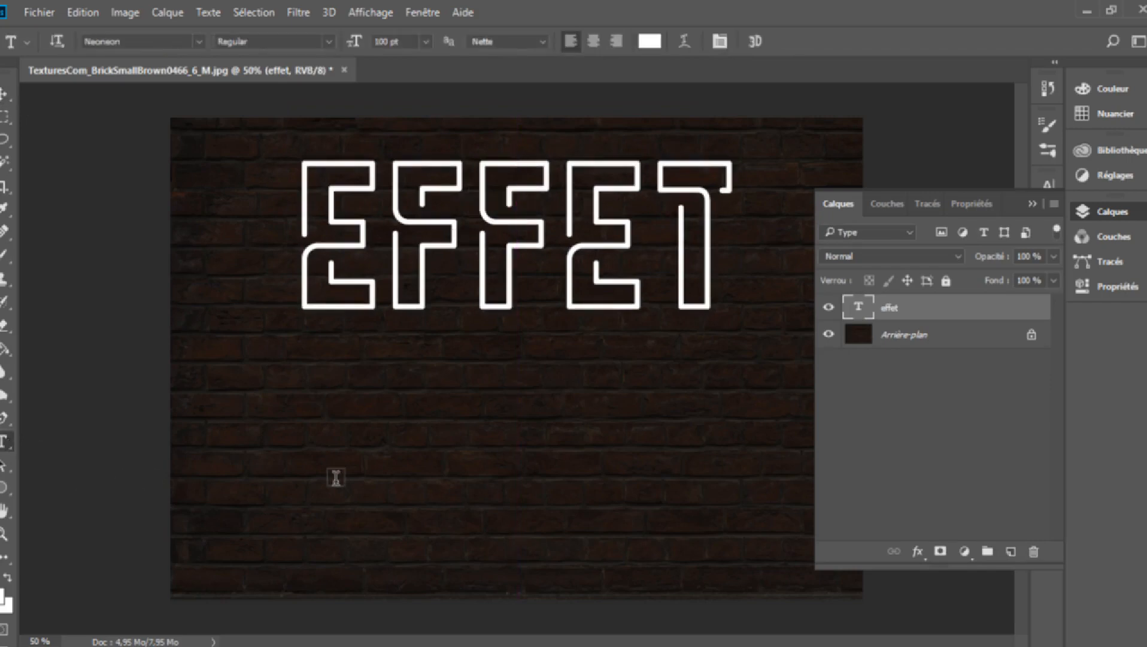
left_click(336, 477)
type("N")
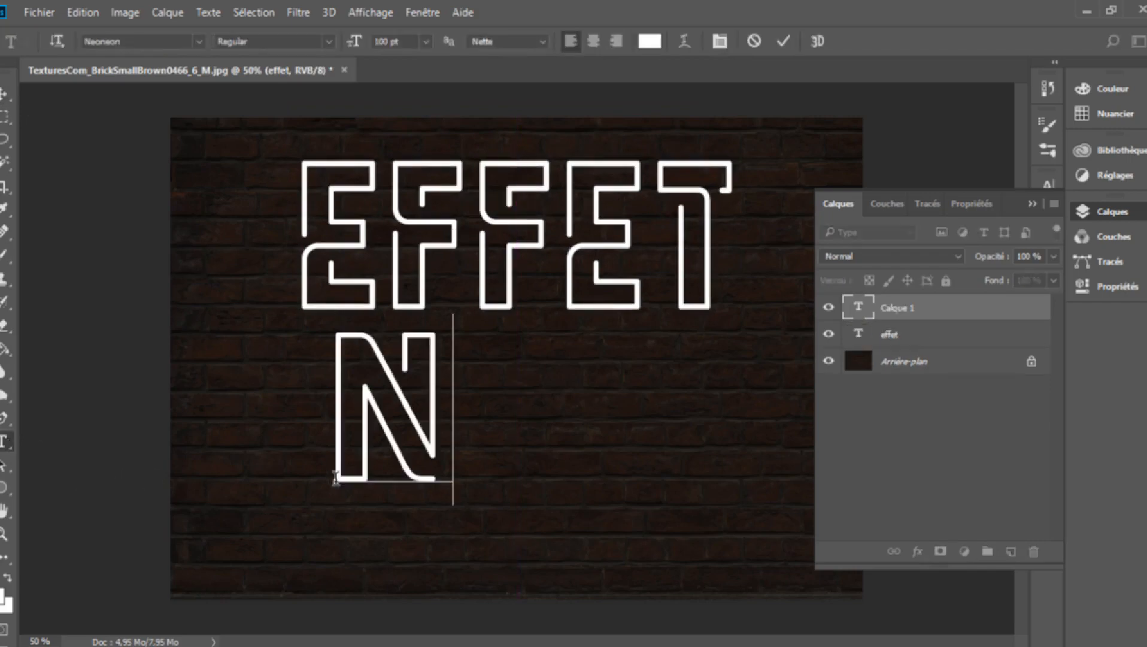
type("EON")
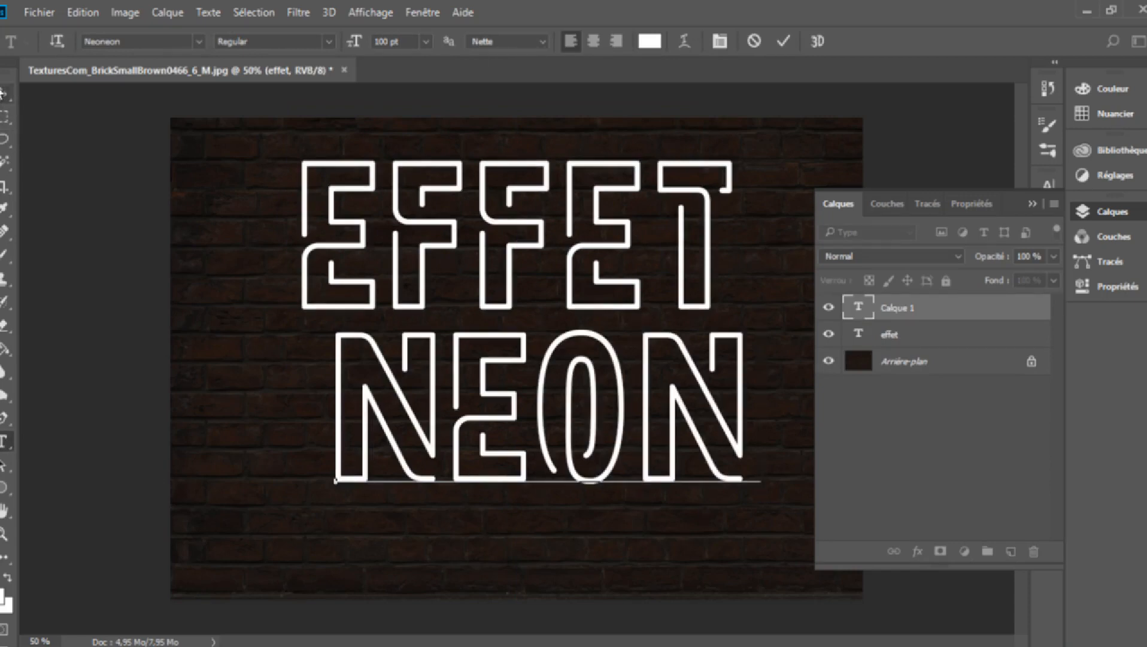
left_click(5, 94)
left_click_drag(419, 431, 386, 461)
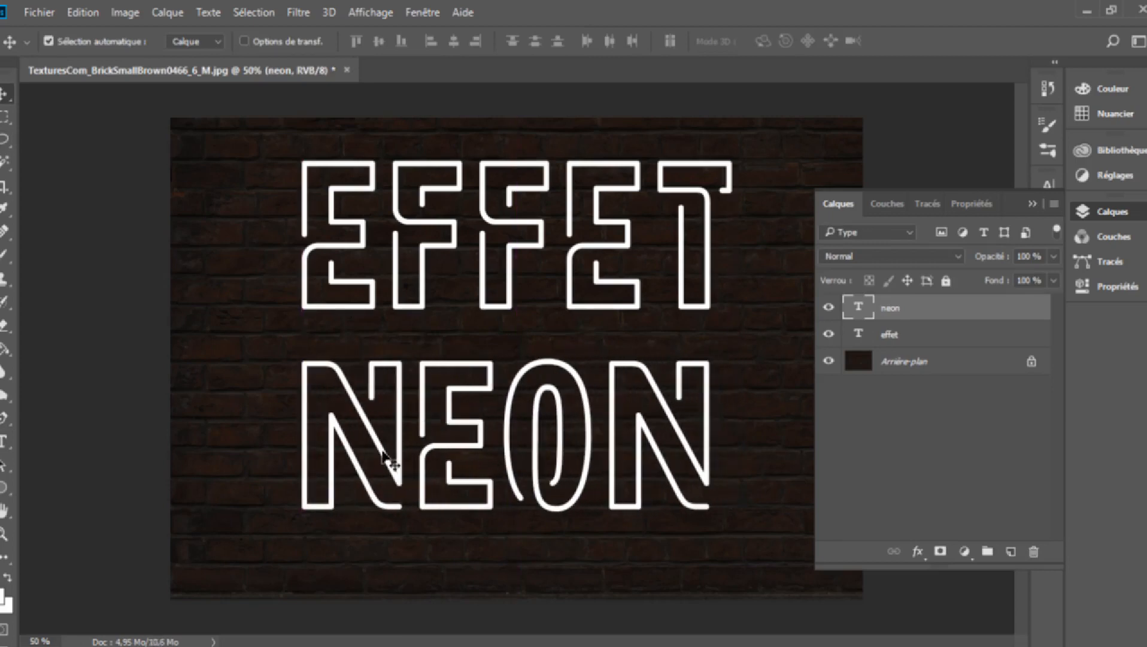
Open the blending options of the "neon" text layer and enable the inner glow effect (Lueur interne).
left_click(6, 534)
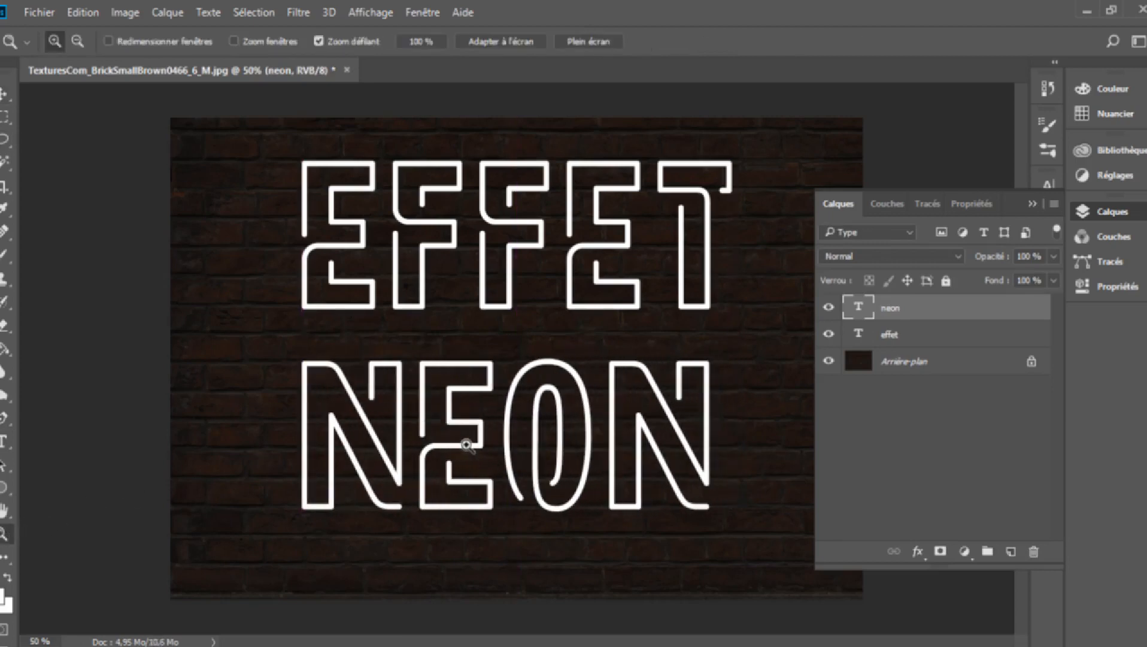
left_click(467, 444)
left_click(467, 445)
left_click(467, 445)
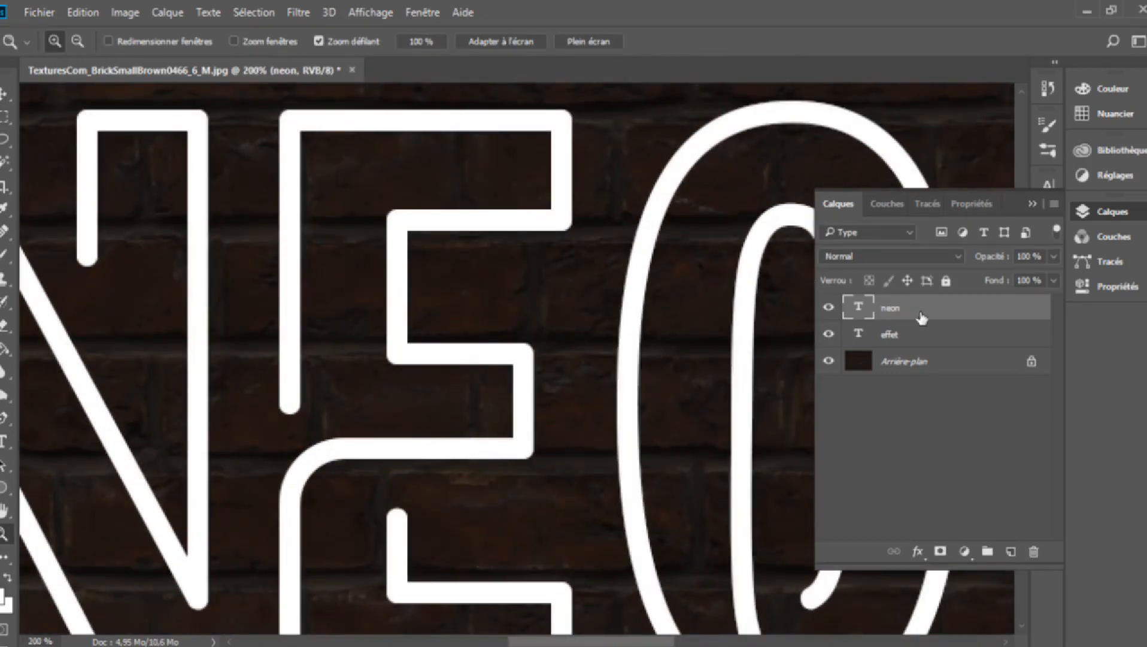
left_click(918, 553)
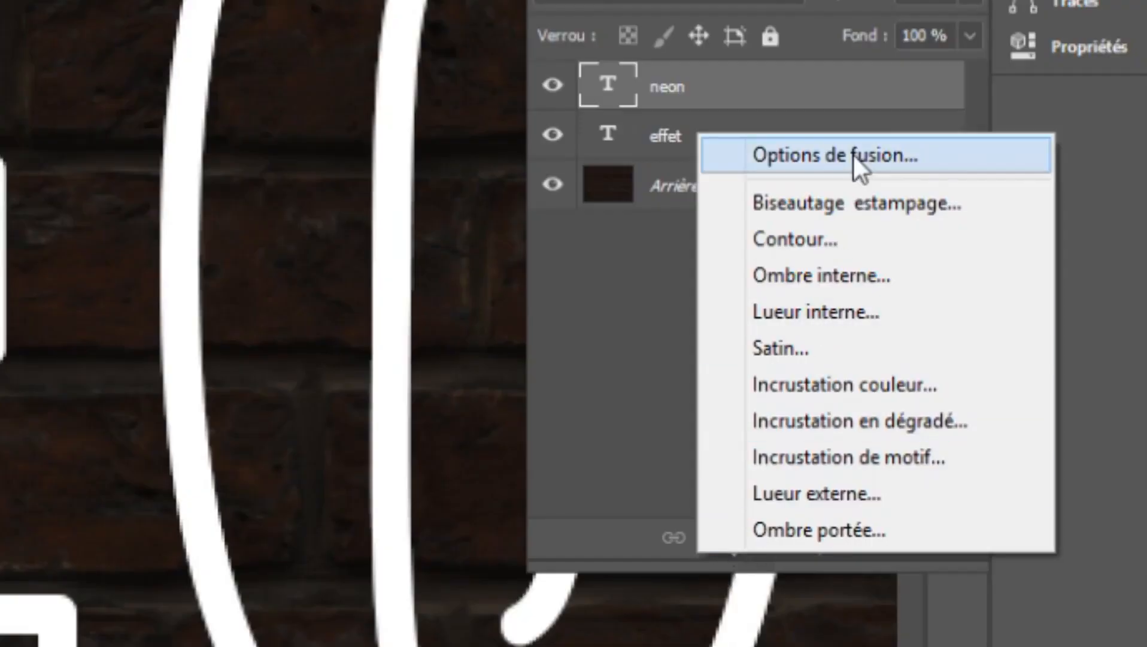
left_click(854, 155)
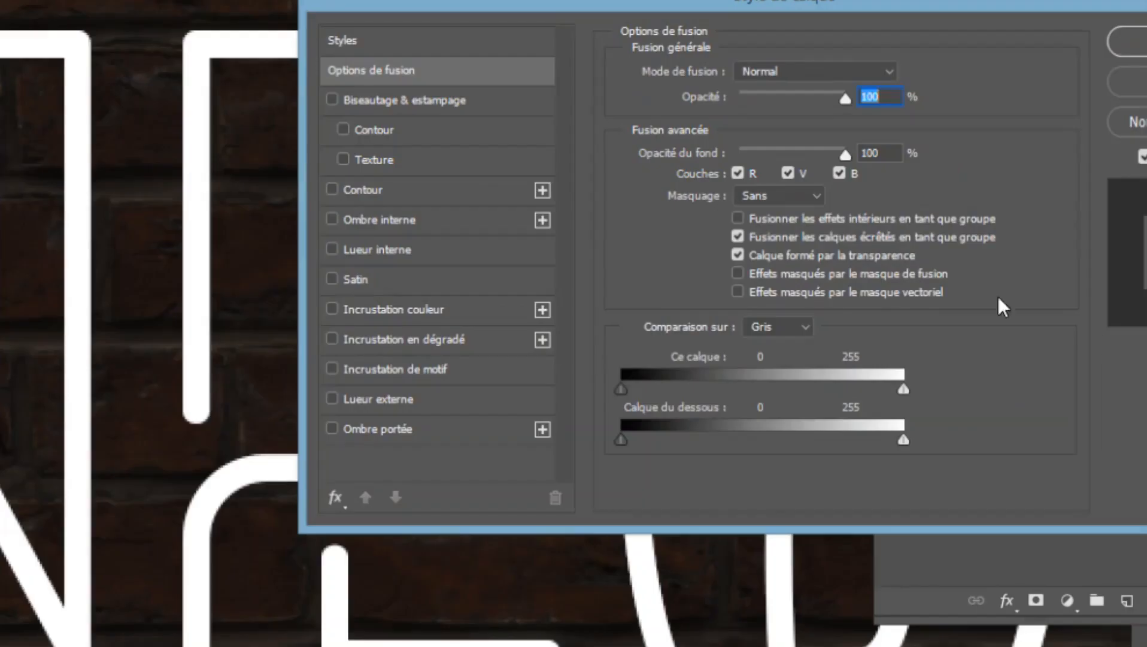
left_click_drag(606, 3, 673, 24)
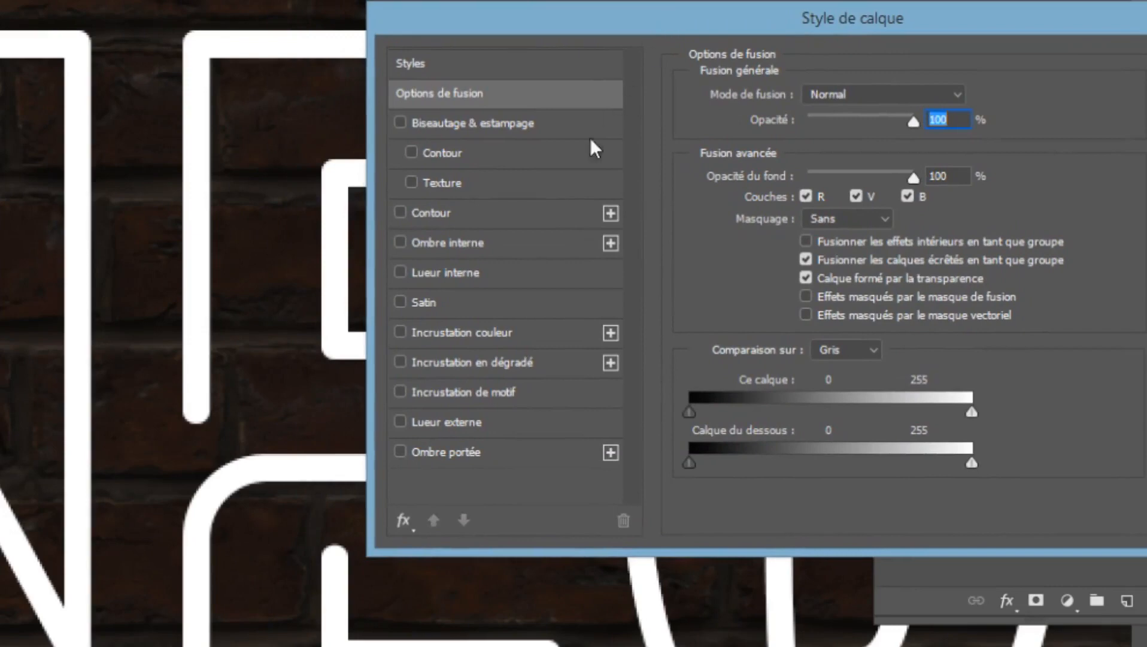
left_click(400, 273)
left_click(461, 272)
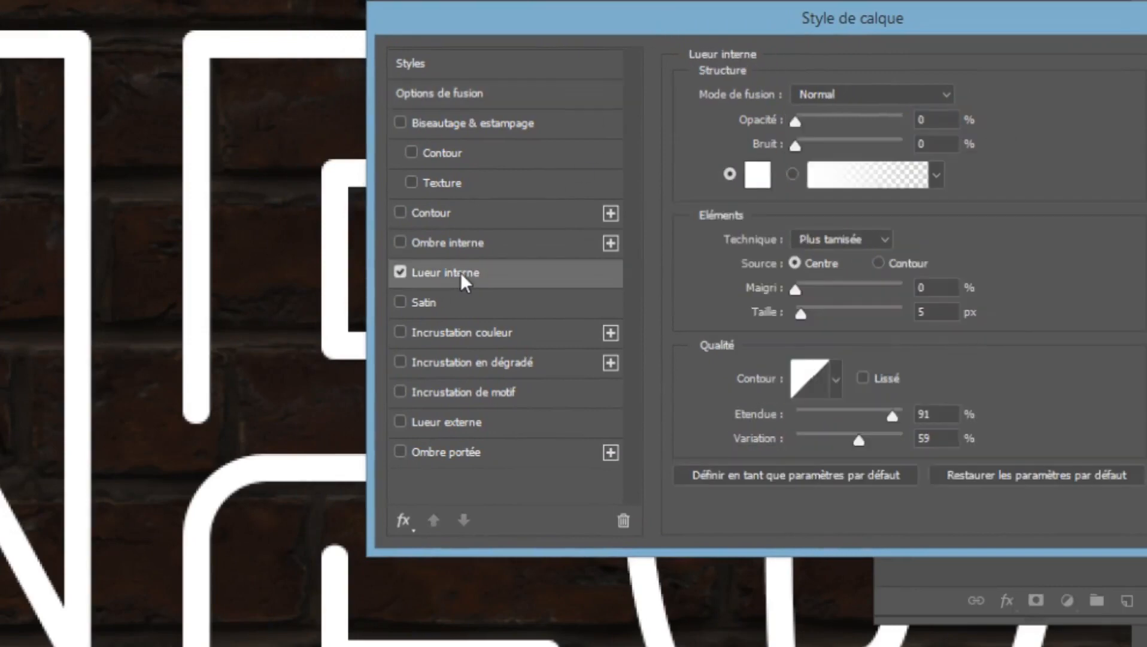
Set the inner glow color to blue 4b9bff and copy its hex code.
left_click(758, 174)
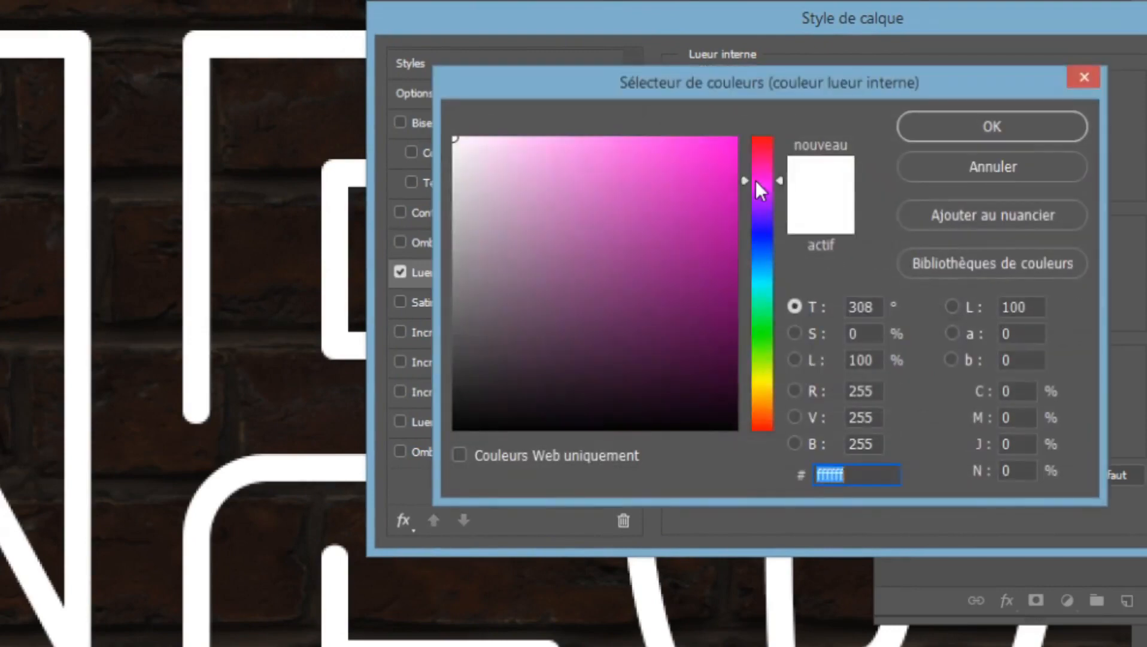
left_click_drag(763, 187, 758, 259)
left_click_drag(682, 175, 655, 129)
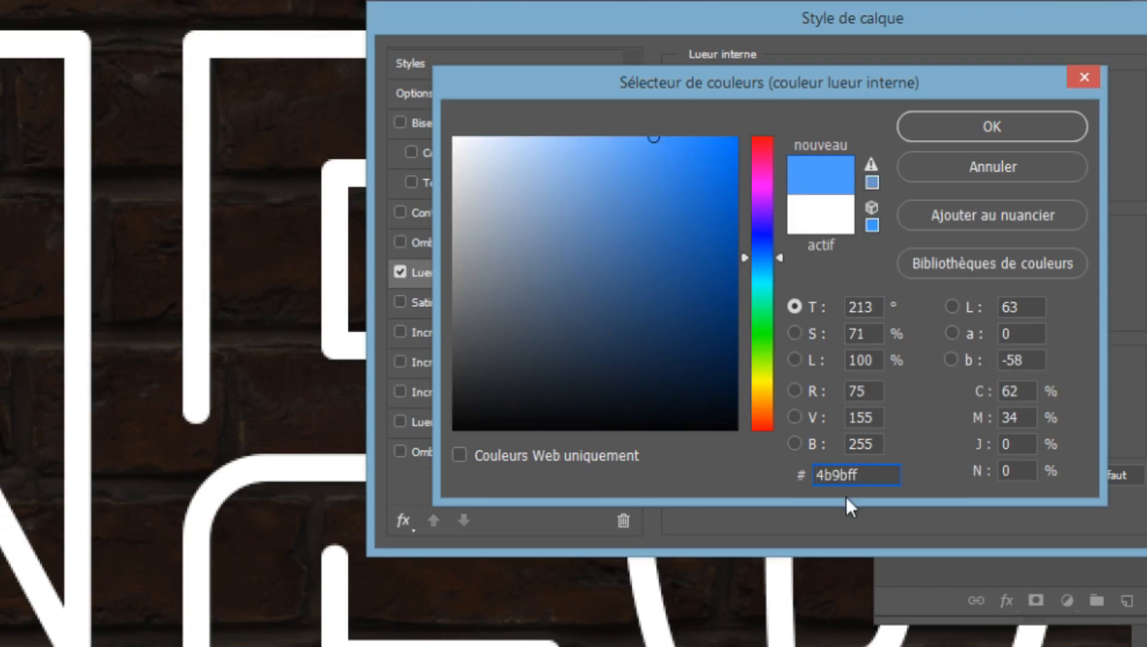
left_click_drag(871, 475, 816, 475)
key("ctrl+c")
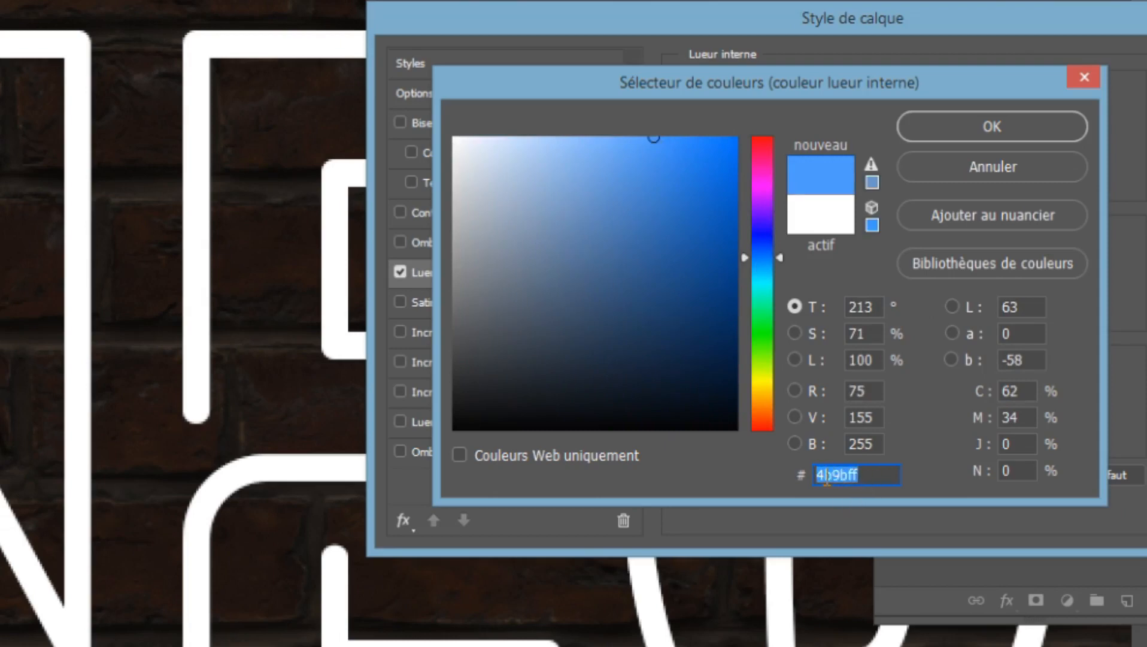
right_click(825, 474)
left_click(925, 236)
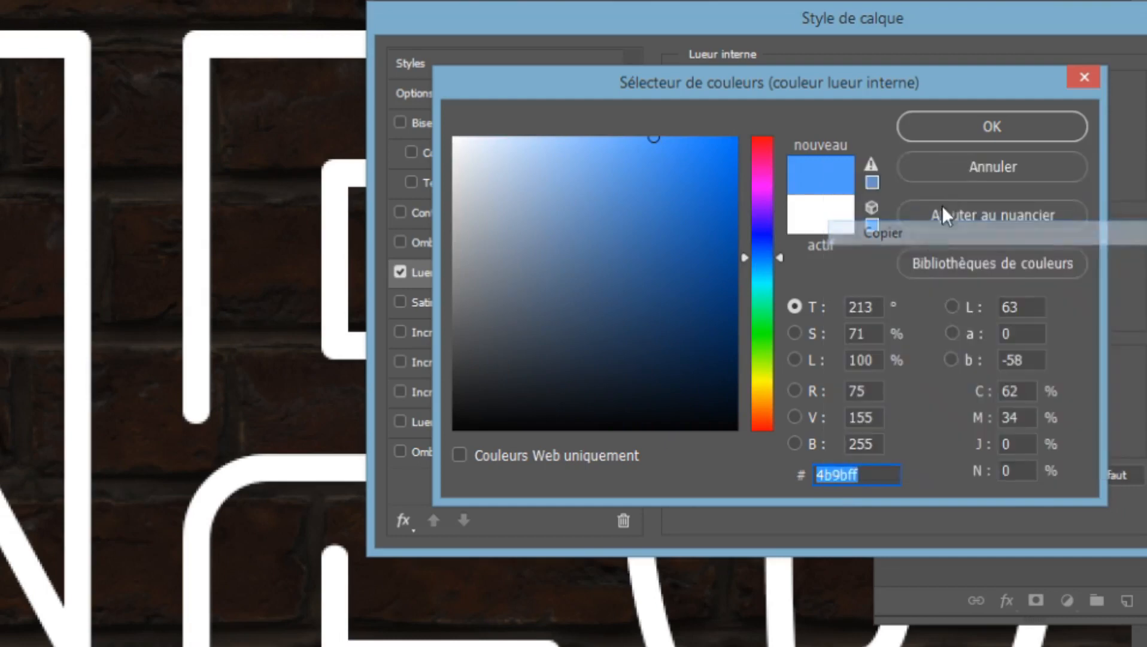
left_click(963, 129)
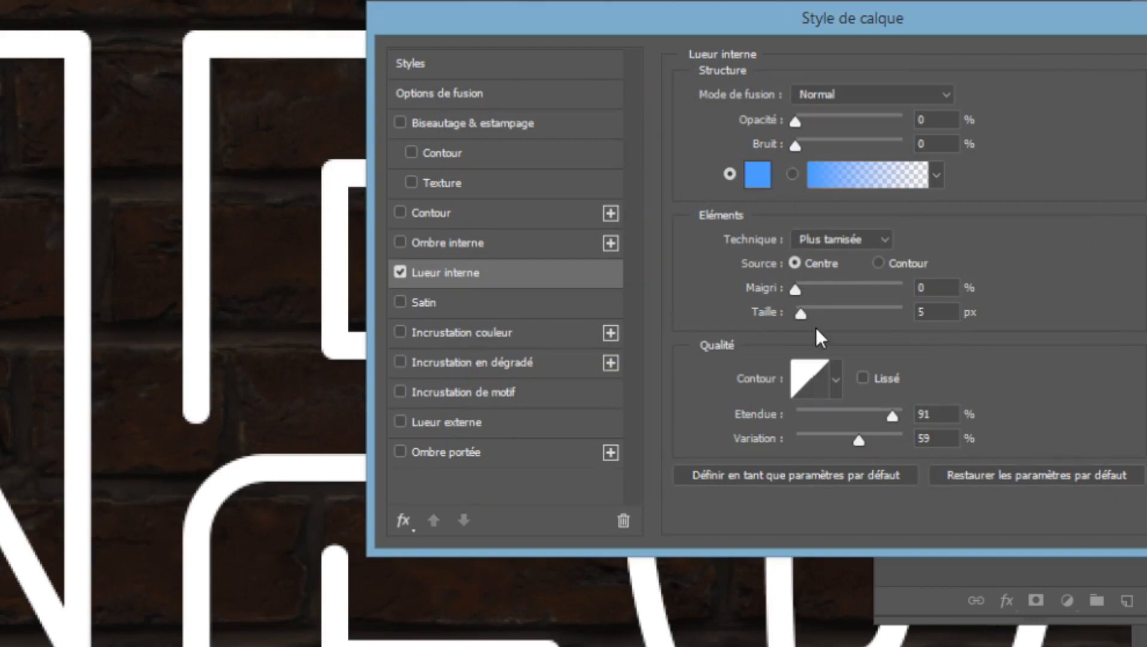
Set the inner glow's opacity to 61%, its size to 9 px and its choke (Maigri) to 15%.
left_click_drag(795, 120, 861, 123)
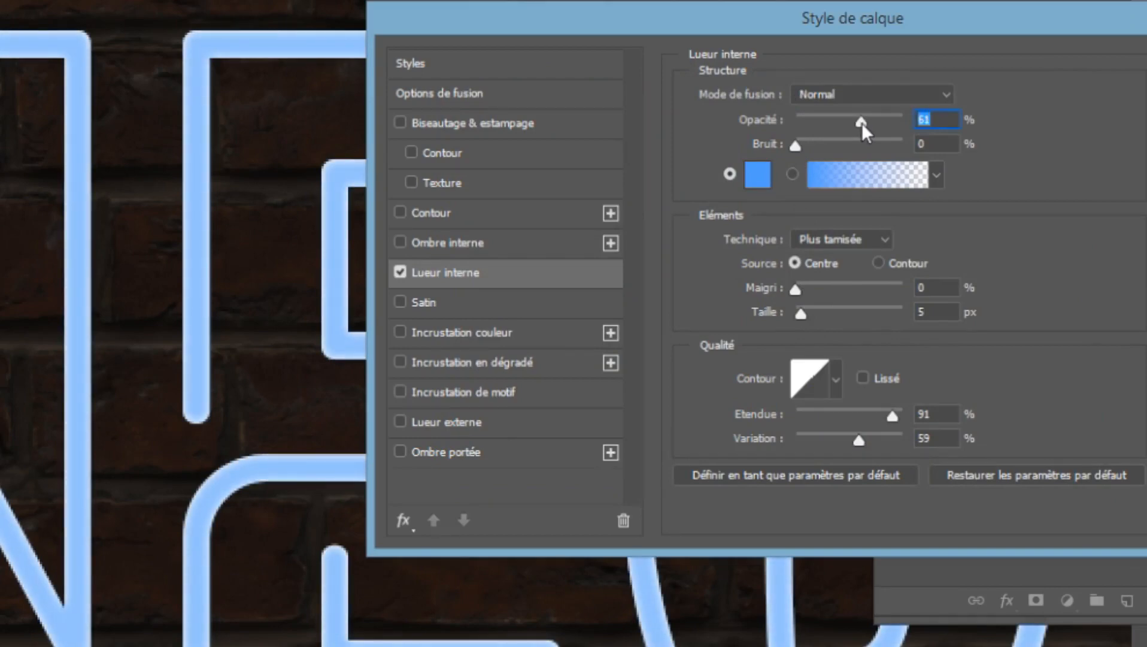
left_click_drag(800, 316, 812, 291)
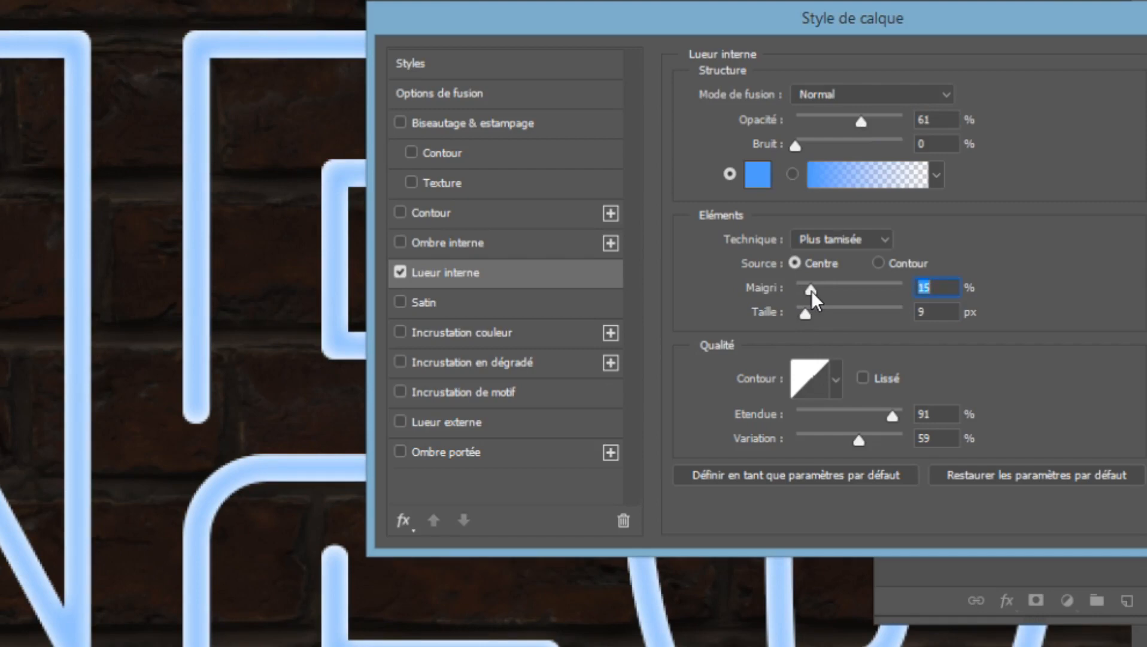
Enable the outer glow effect (Lueur externe) and paste the copied hex code 4b9bff as its color.
left_click(502, 423)
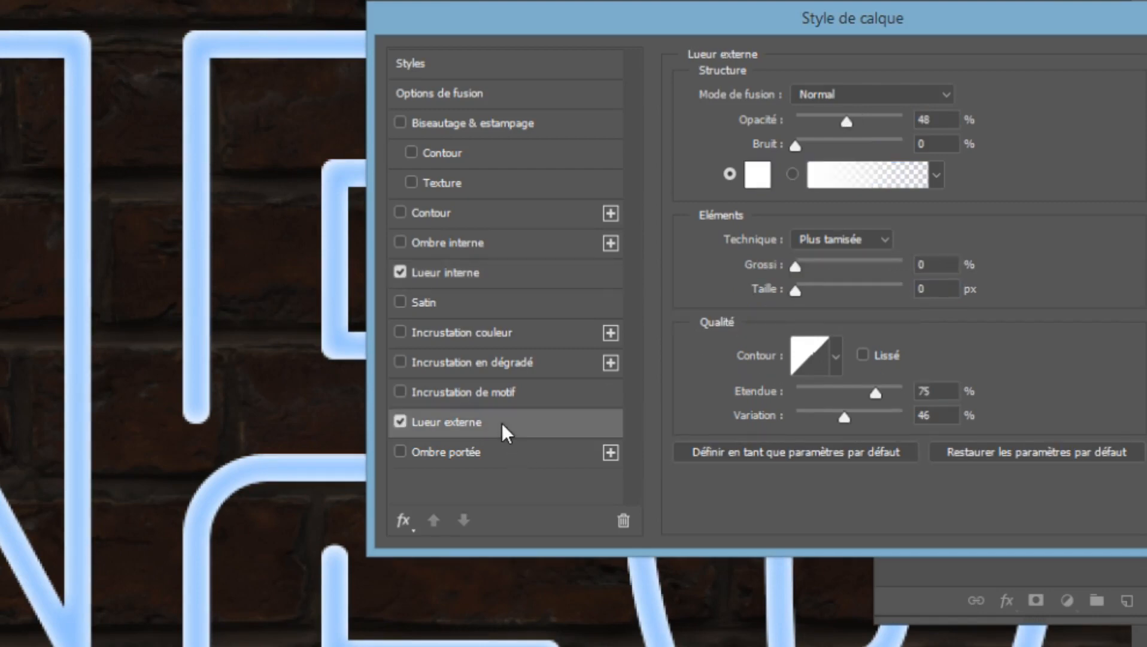
left_click(760, 174)
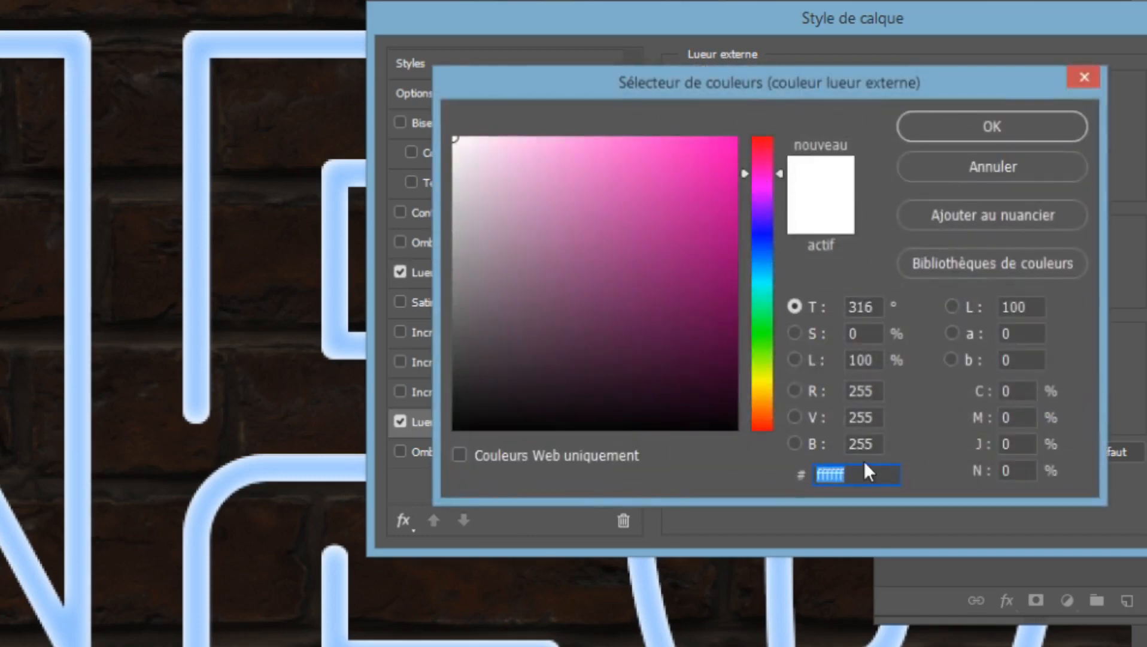
key("BackSpace")
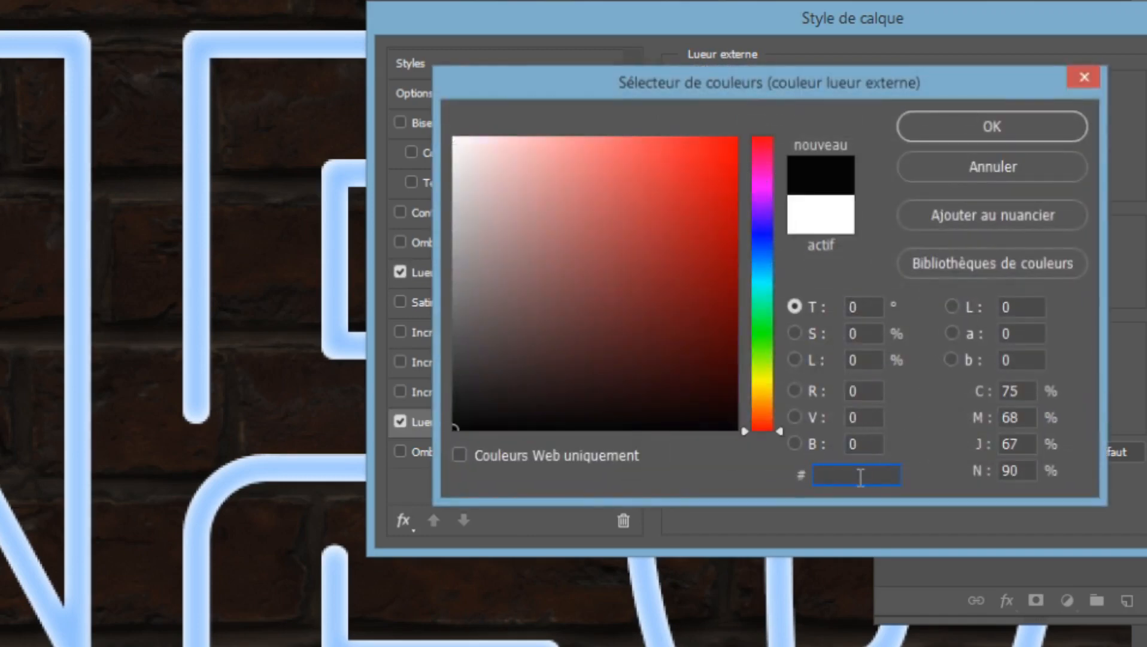
right_click(860, 476)
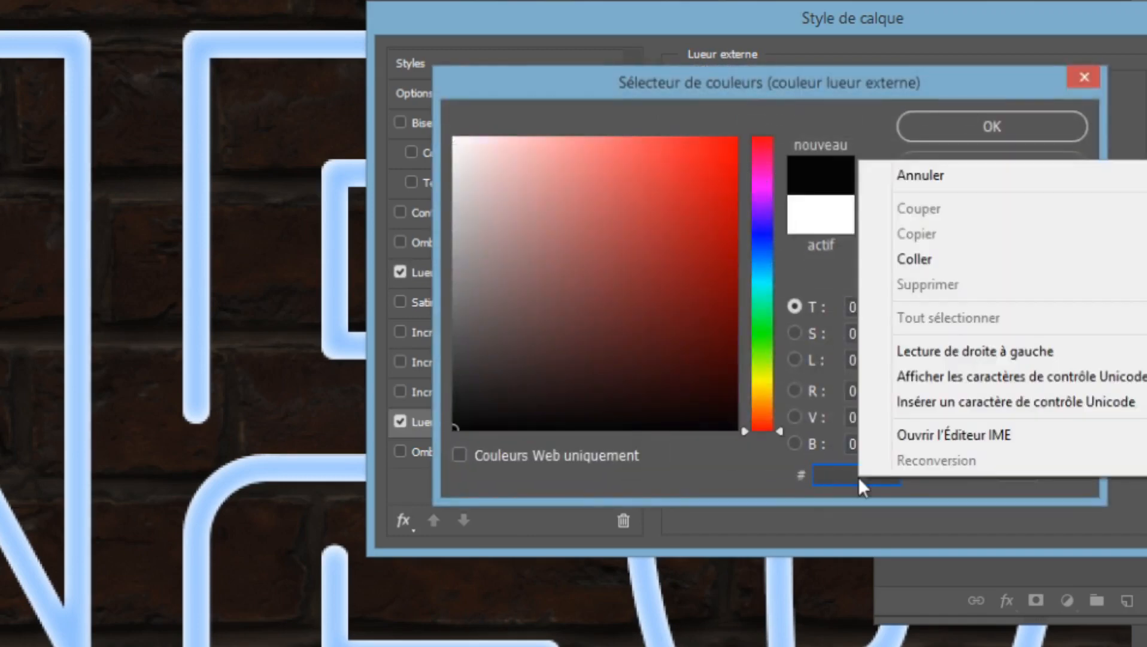
left_click(917, 259)
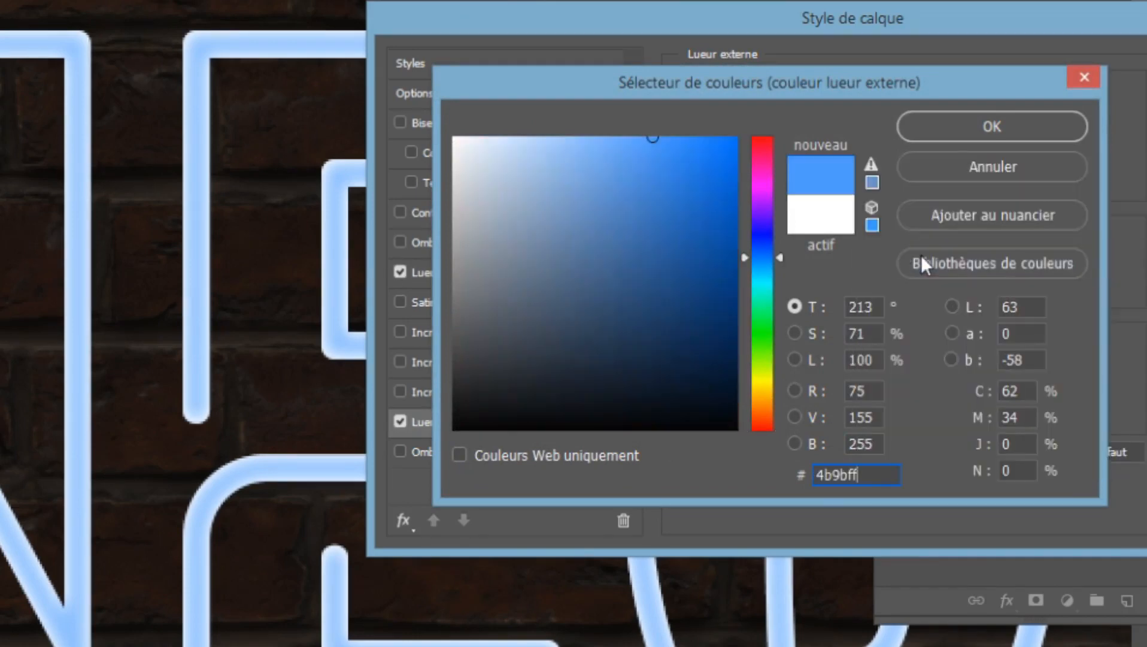
left_click(957, 128)
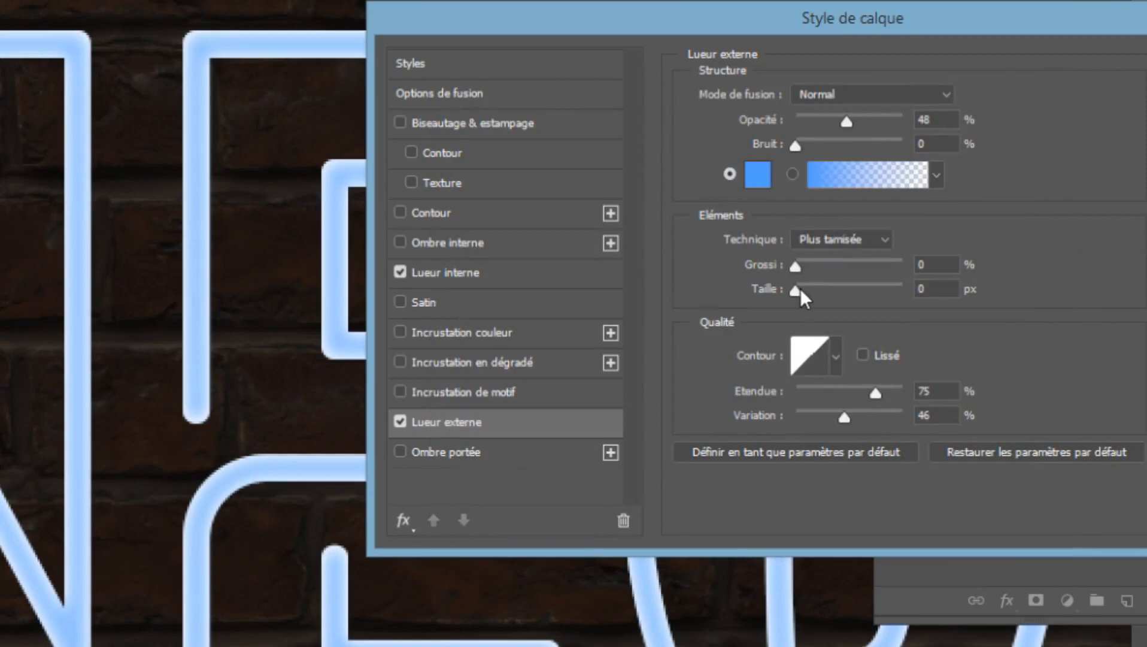
Set the outer glow's size to 24 px, its spread (Grossi) to 9% and its opacity to 69%.
left_click_drag(797, 290, 810, 289)
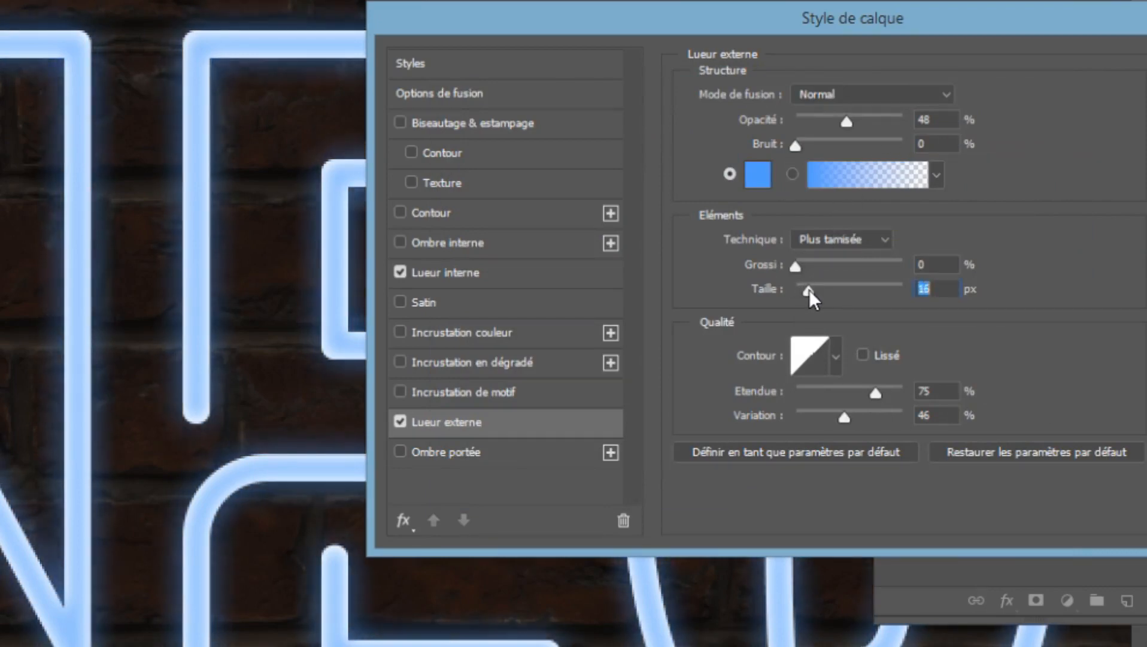
left_click_drag(811, 289, 806, 268)
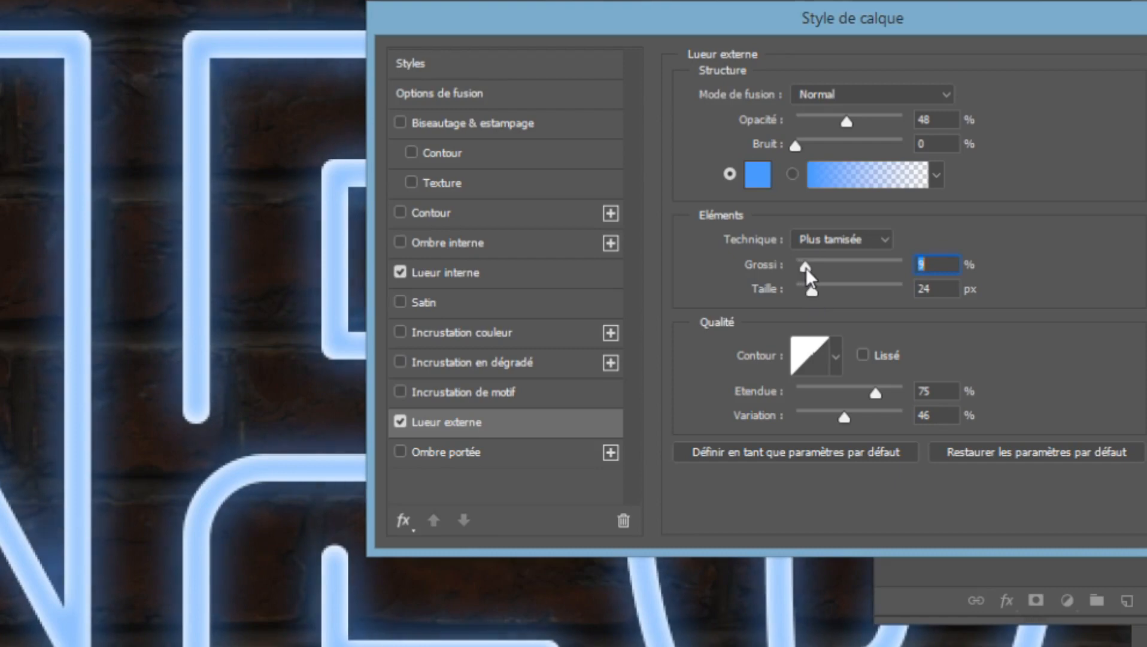
left_click_drag(848, 122, 868, 126)
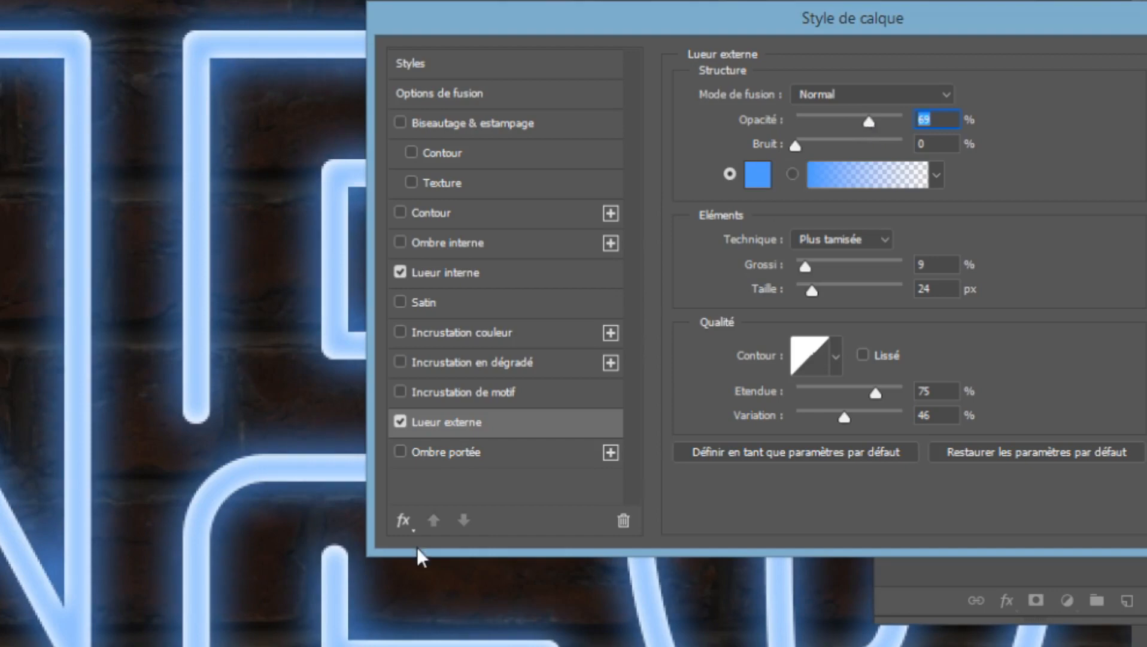
Enable the drop shadow effect (Ombre portée) with 72% opacity, a -90° angle and a distance of 17 px.
left_click(467, 451)
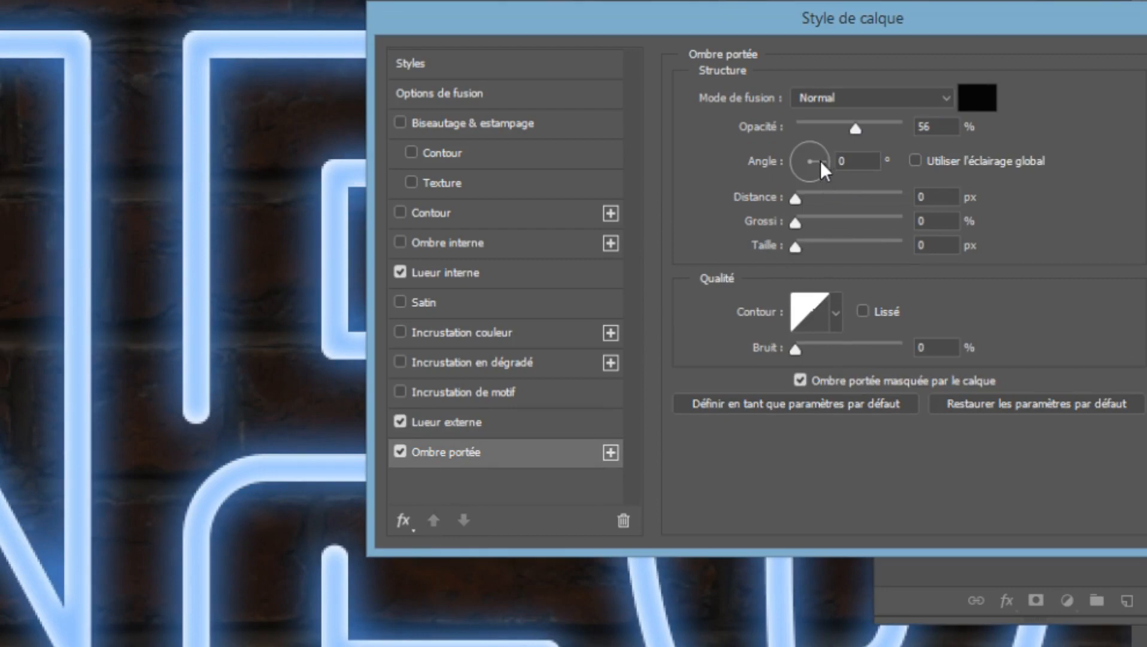
left_click_drag(859, 129, 872, 130)
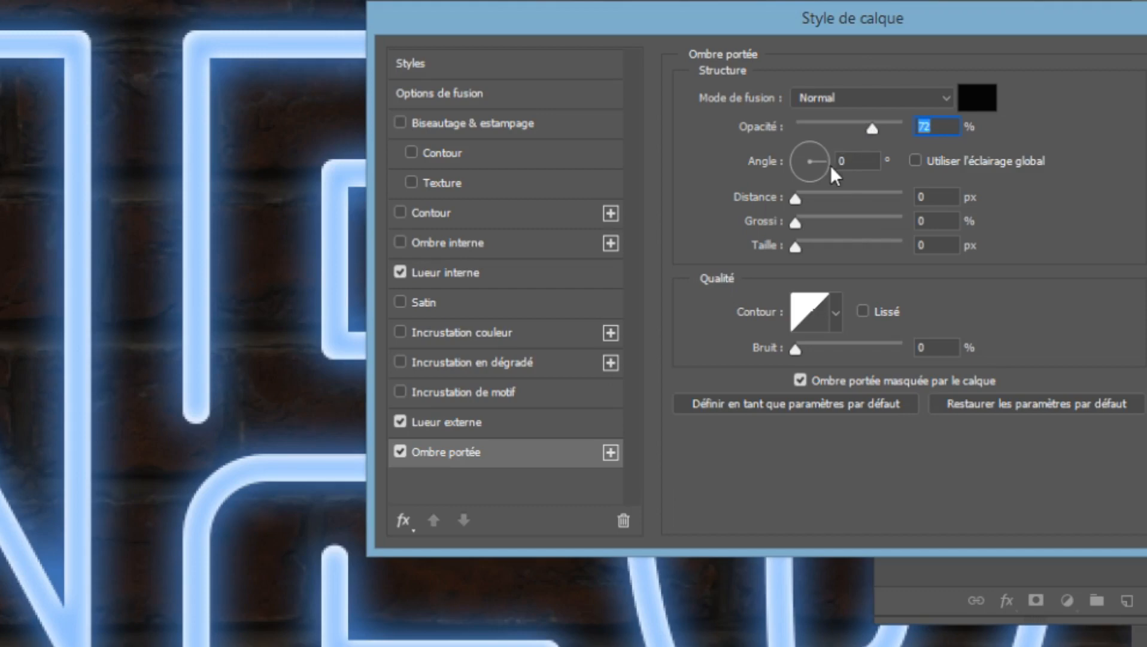
left_click_drag(825, 157, 824, 152)
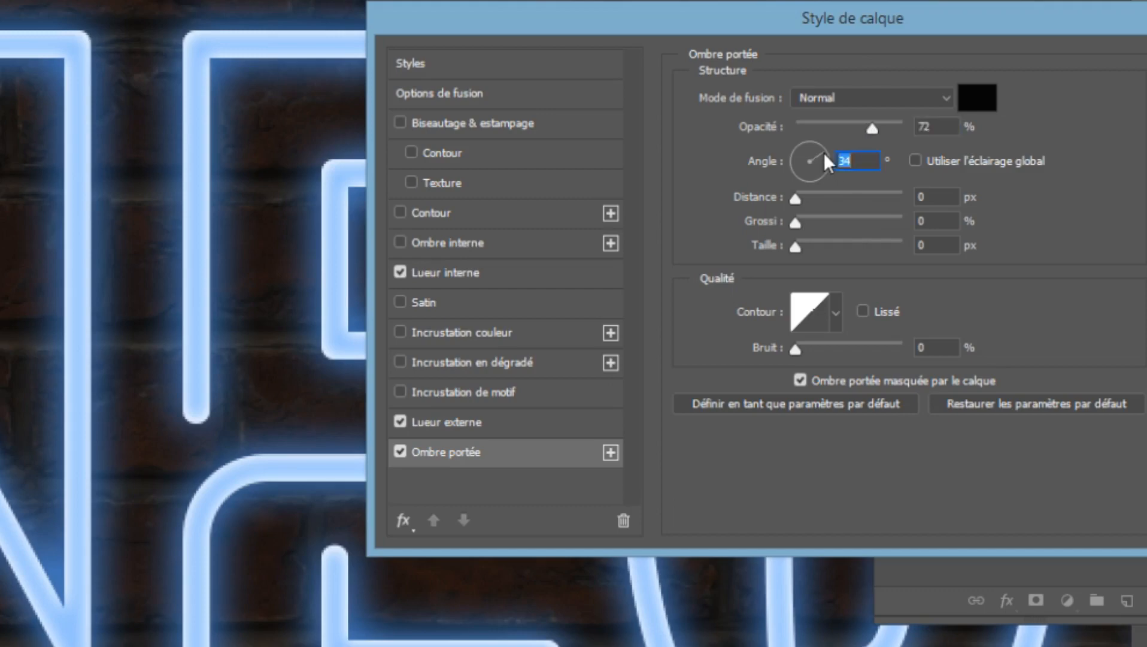
left_click_drag(815, 150, 807, 148)
left_click_drag(796, 200, 817, 199)
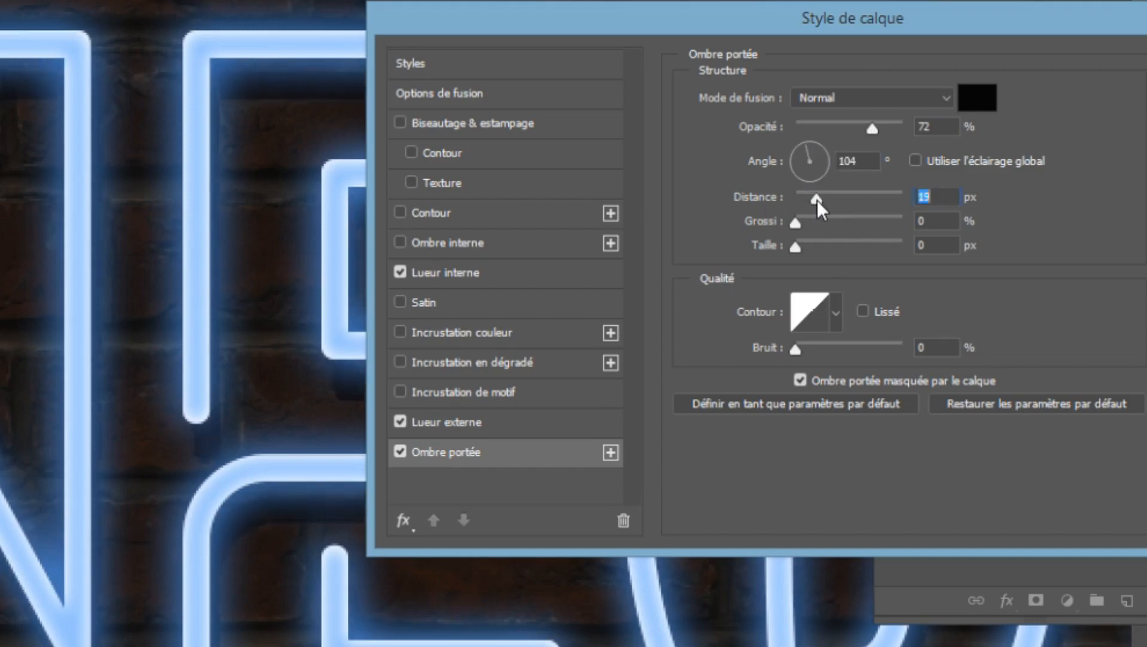
left_click_drag(807, 145, 811, 182)
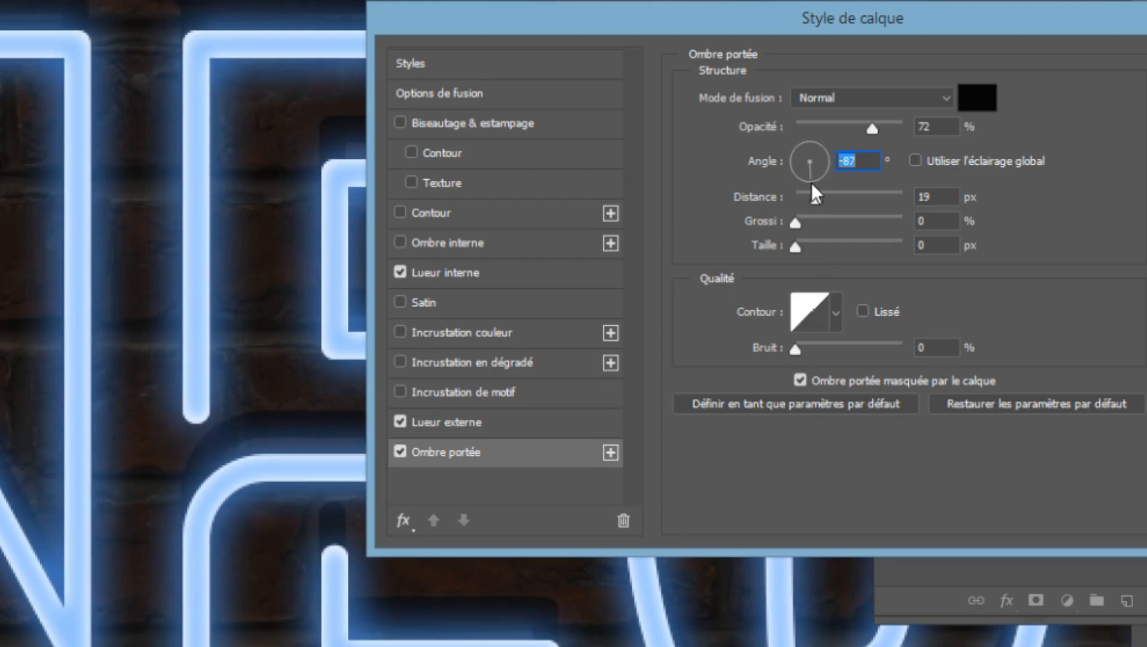
left_click_drag(812, 173, 810, 177)
left_click_drag(819, 201, 815, 201)
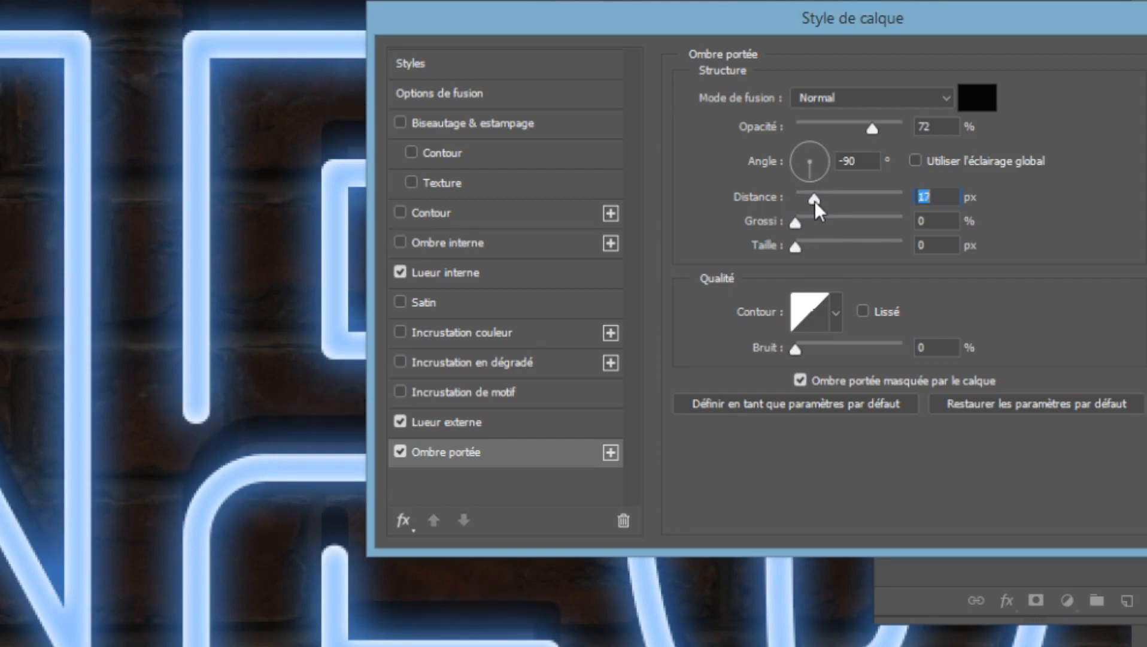
Set the drop shadow's spread (Grossi) to 21% and its size to 4 px, and apply the layer style.
left_click_drag(815, 201, 810, 219)
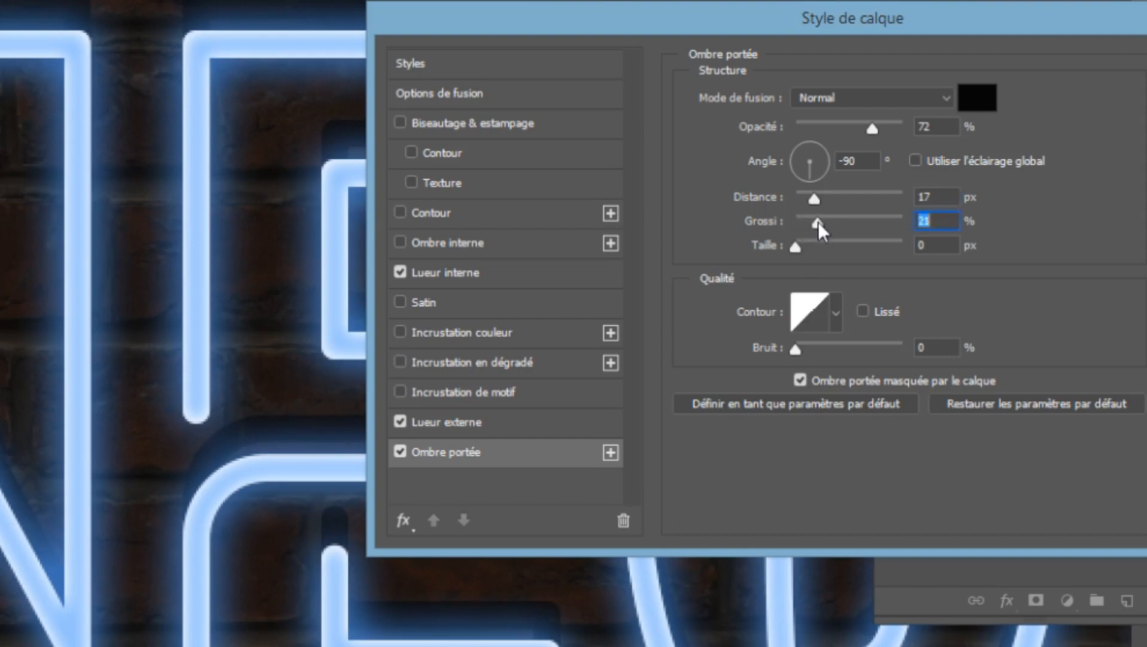
left_click_drag(799, 252, 804, 252)
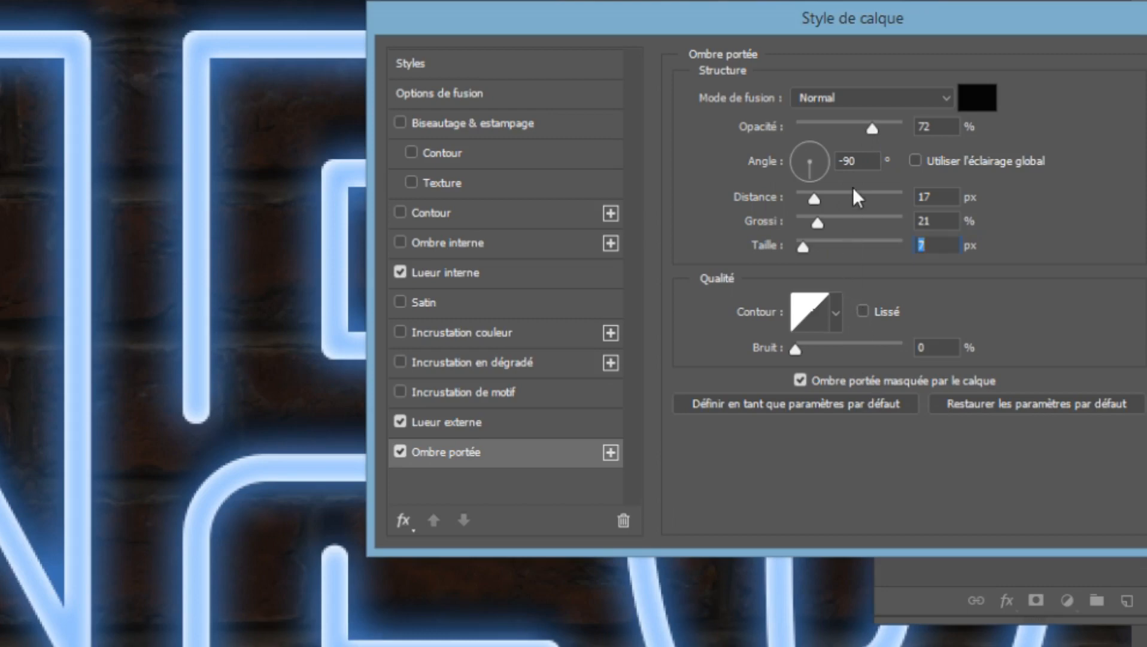
left_click_drag(803, 249, 800, 249)
key("Return")
Compare the neon text with and without its layer visibility, inner glow, outer glow and drop shadow, restoring each one.
left_click_drag(554, 243, 478, 299)
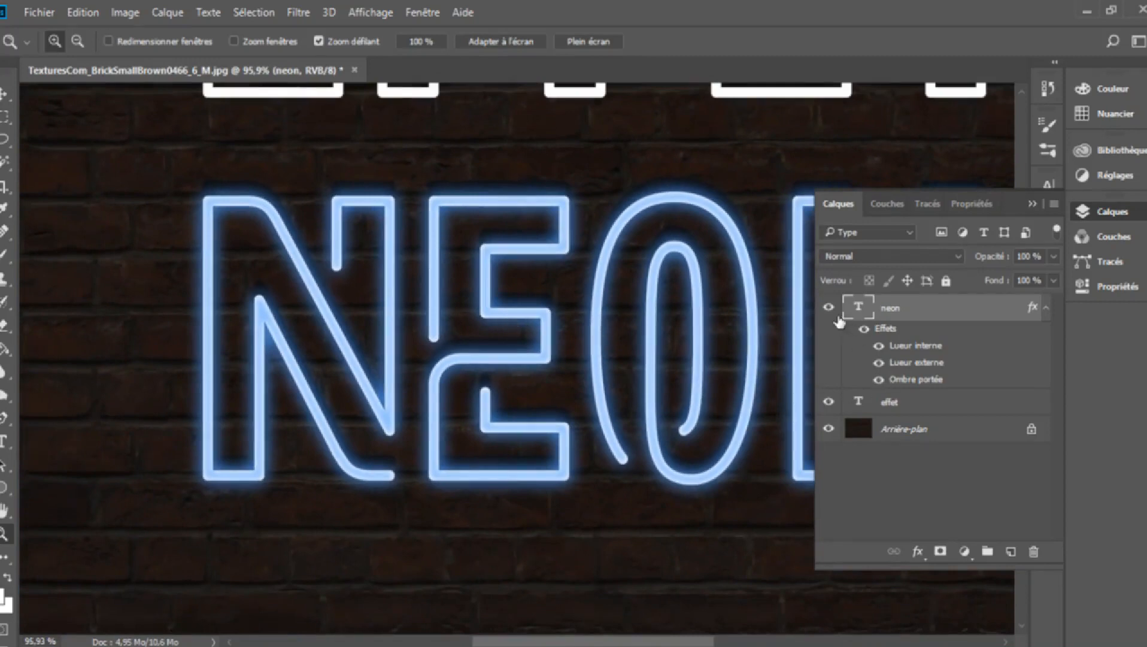
left_click(830, 309)
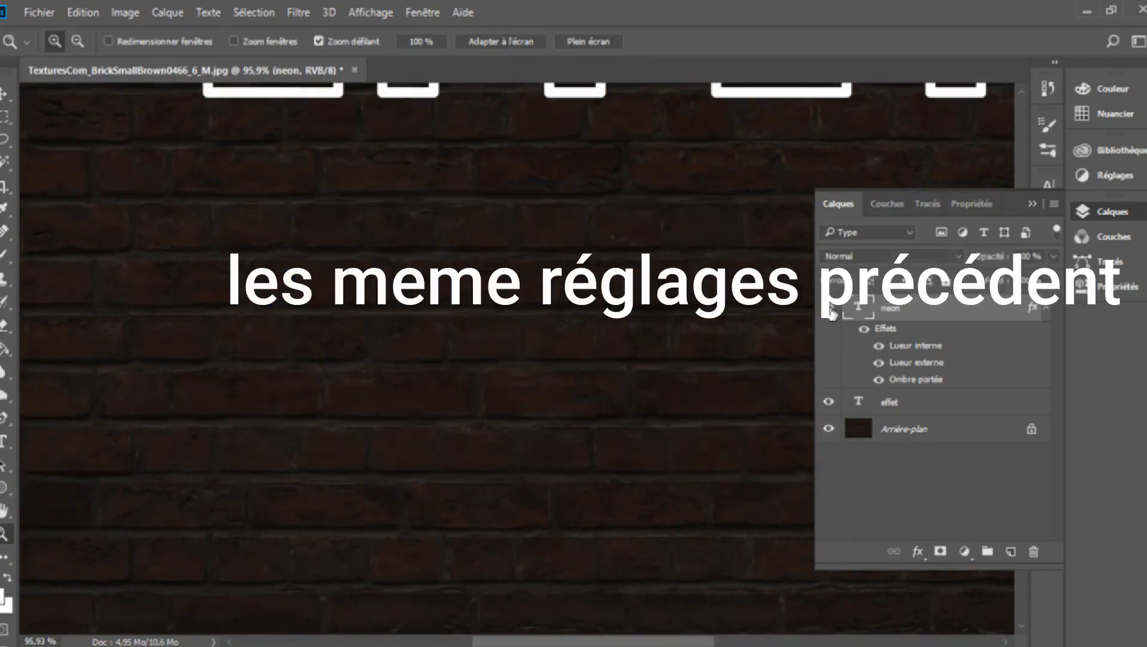
left_click(829, 307)
left_click(879, 345)
left_click(879, 362)
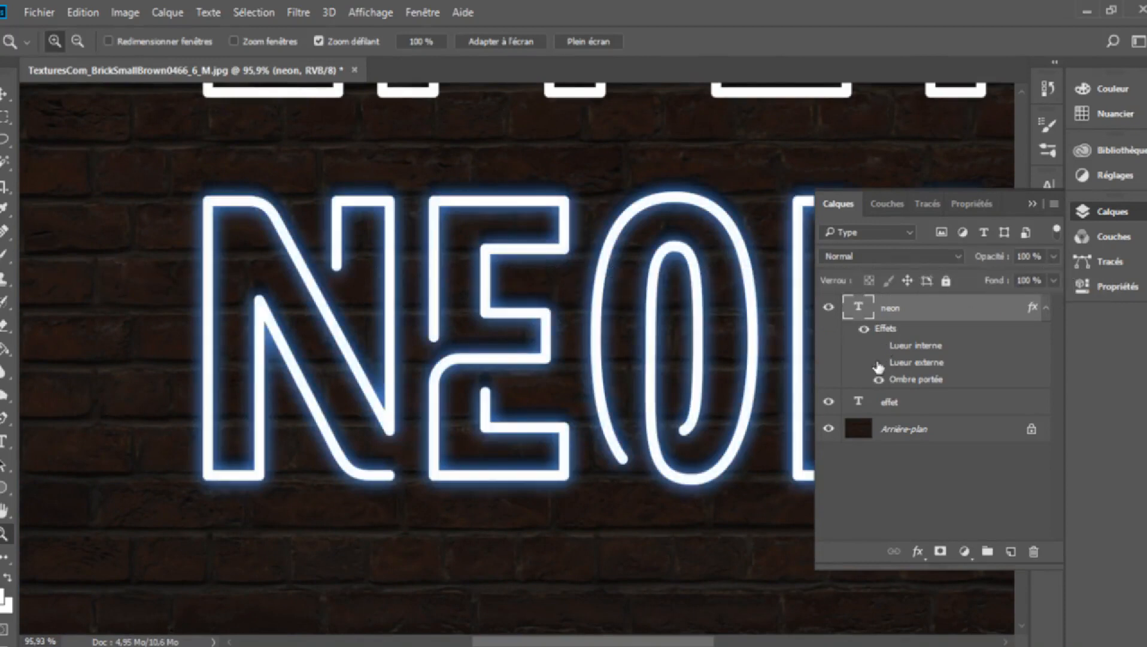
left_click(879, 379)
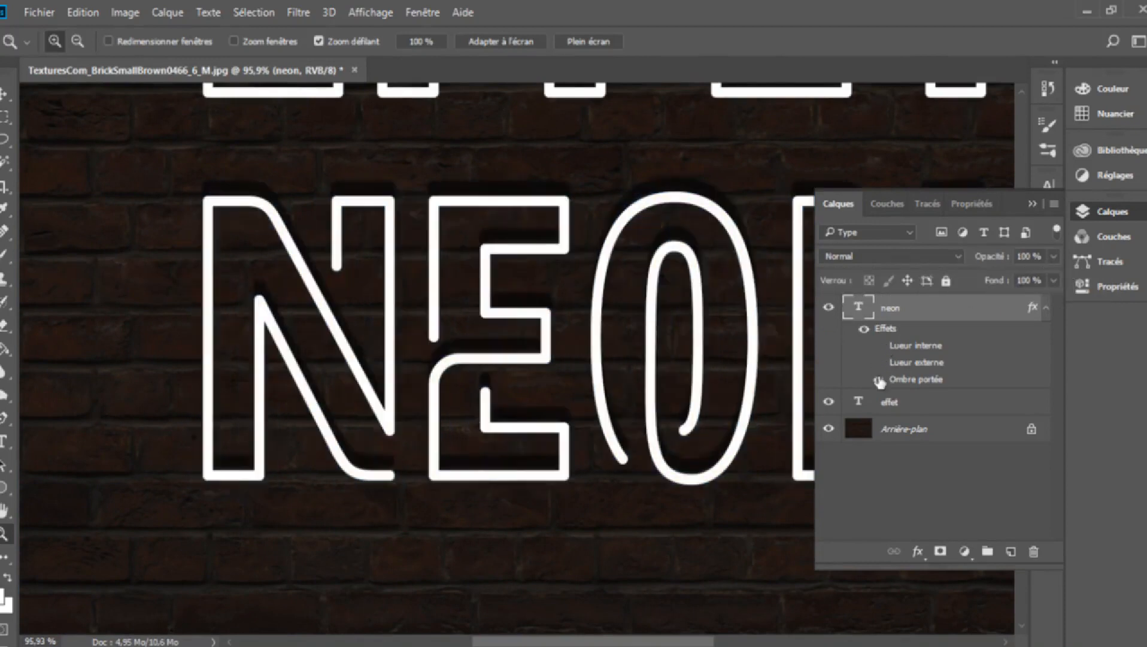
left_click(878, 346)
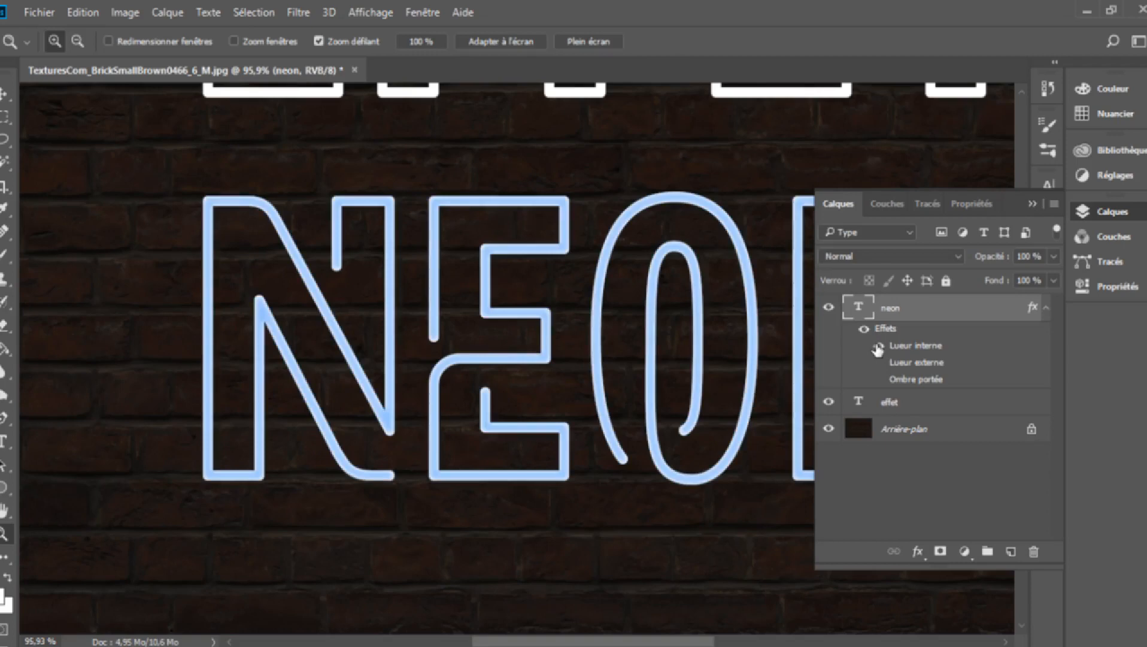
left_click(878, 362)
left_click(878, 379)
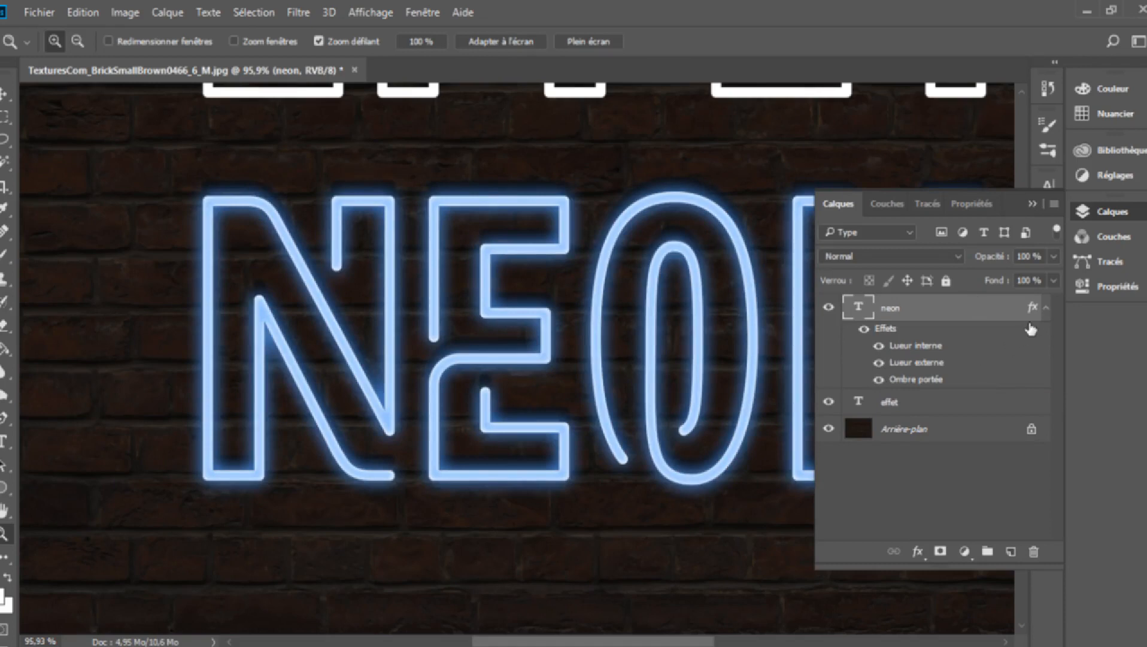
Collapse the neon layer's effects list and select the effet text layer, bringing its text into view.
left_click(1046, 308)
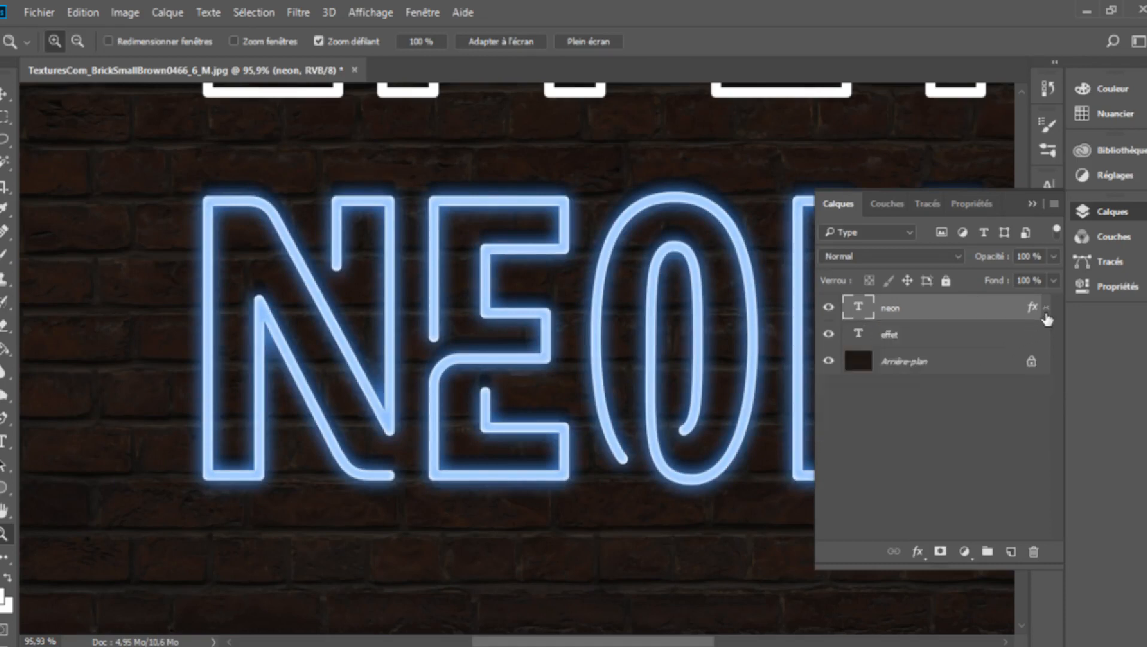
left_click(980, 334)
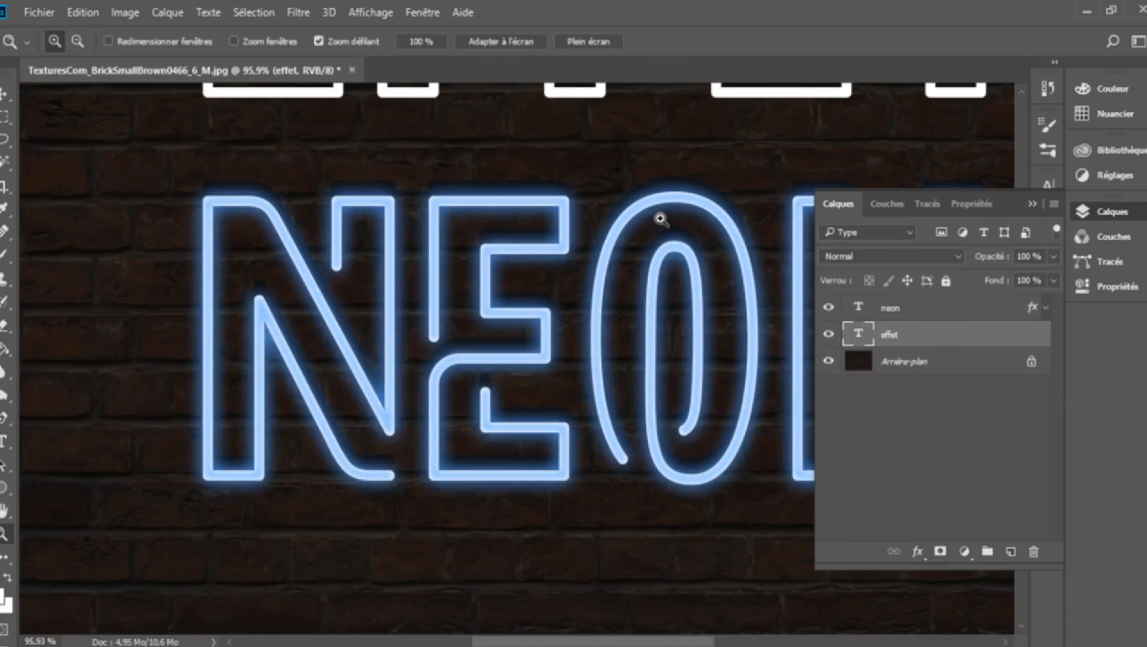
left_click(4, 510)
left_click_drag(493, 248, 349, 456)
left_click_drag(491, 232, 481, 402)
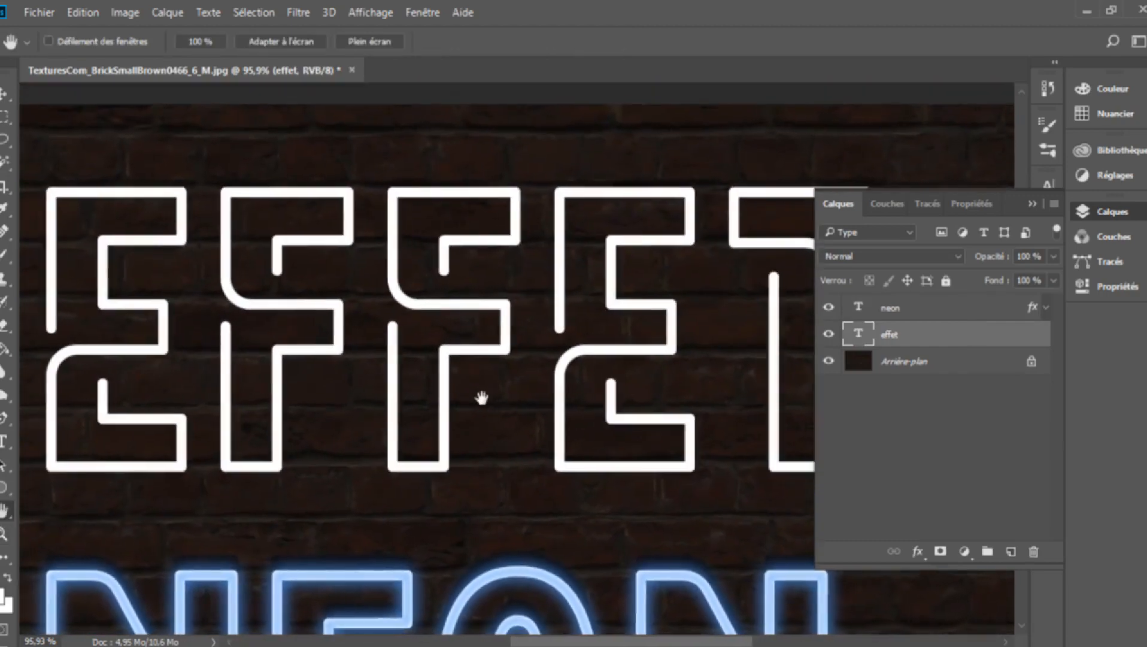
double_click(888, 337)
double_click(856, 337)
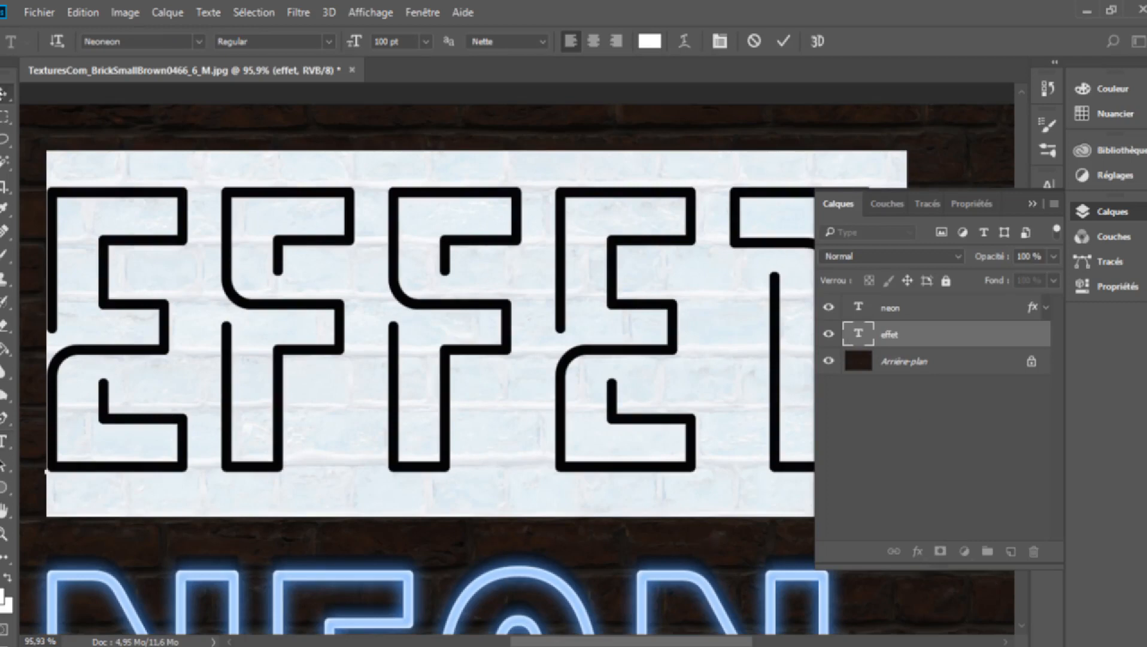
left_click(4, 94)
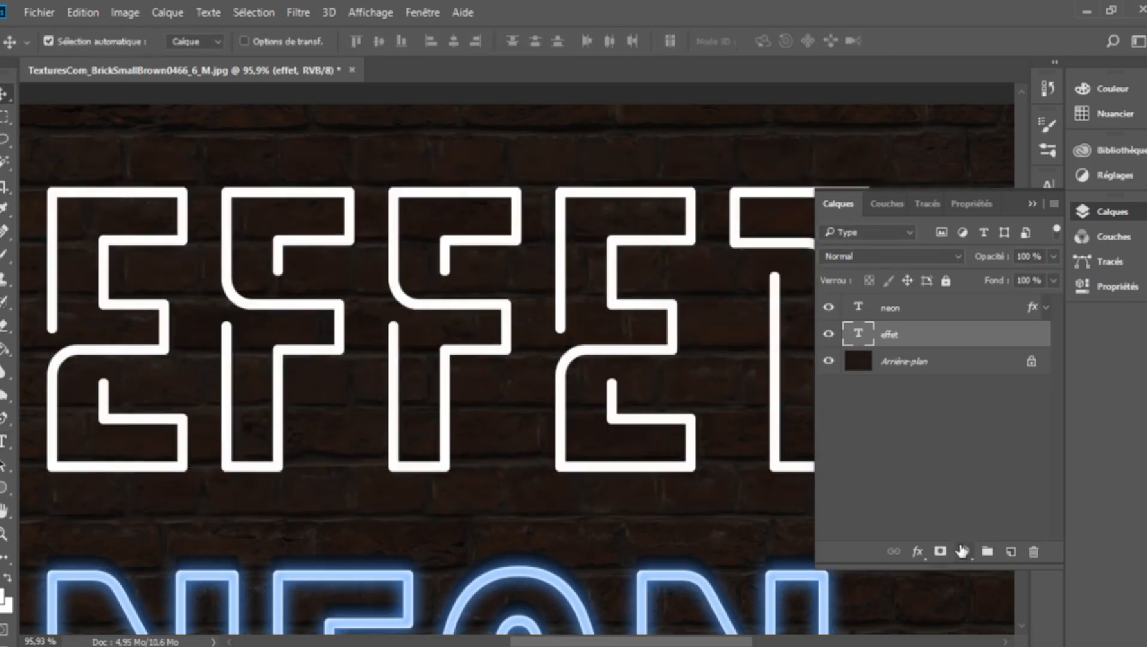
Open the effet layer's style options, enable the inner glow (Lueur interne) and pick the pinkish red ff064c as its color.
left_click(918, 551)
left_click(951, 339)
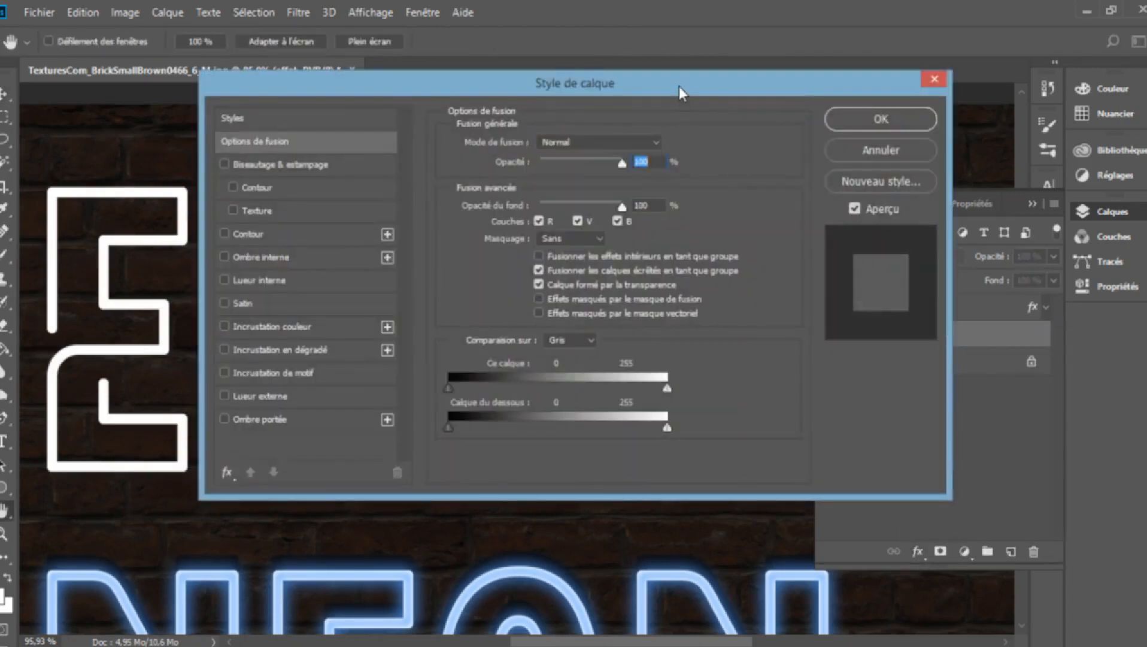
left_click_drag(679, 91, 871, 98)
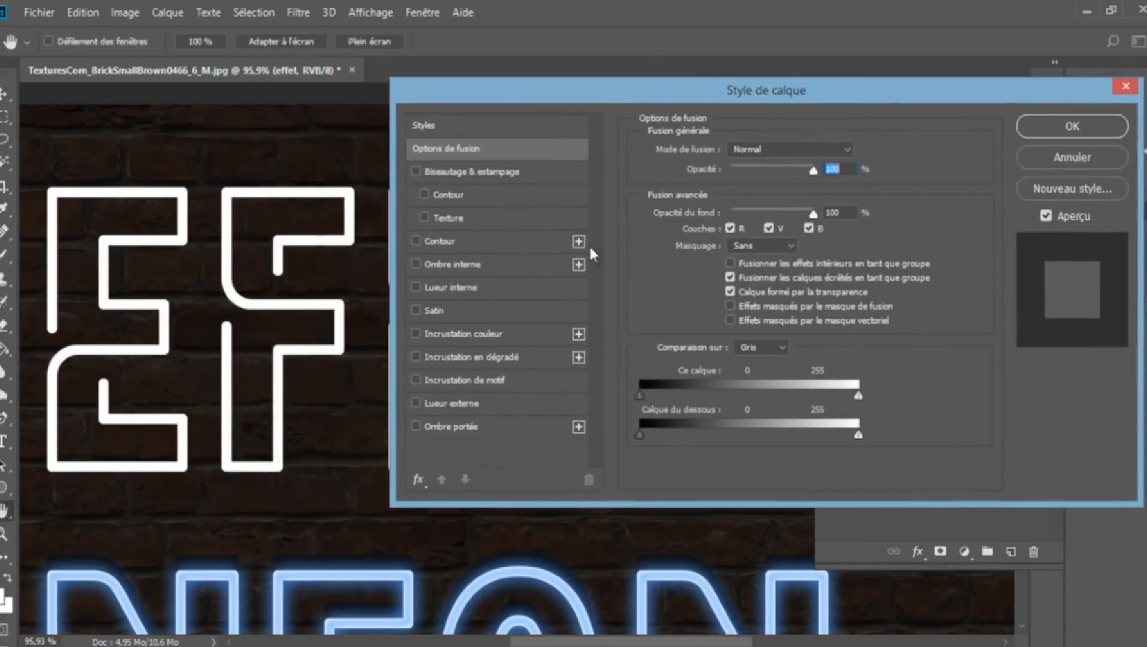
left_click(454, 288)
left_click(693, 211)
left_click(694, 209)
mouse_move(740, 287)
left_mouse_down()
mouse_move(740, 209)
mouse_move(660, 190)
mouse_move(717, 207)
mouse_move(705, 190)
left_mouse_up()
left_click(688, 202)
Copy the hex code ff064c of the inner glow color and accept the color.
left_click(826, 448)
right_click(775, 450)
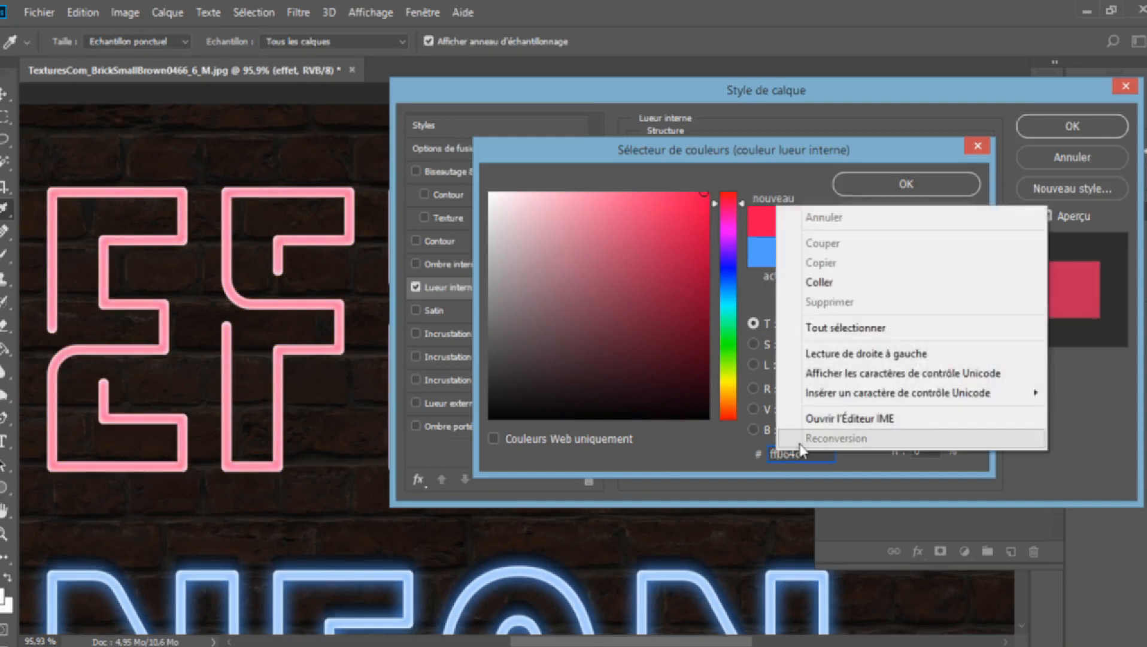
left_click(808, 452)
left_click_drag(812, 455, 772, 453)
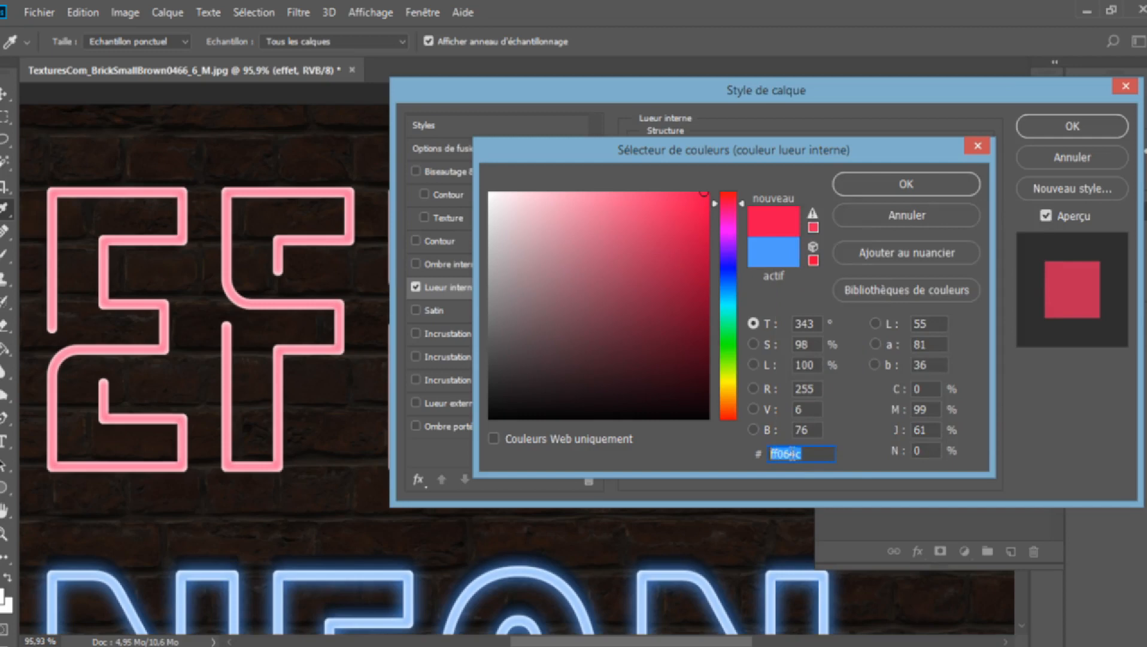
right_click(791, 453)
left_click(863, 269)
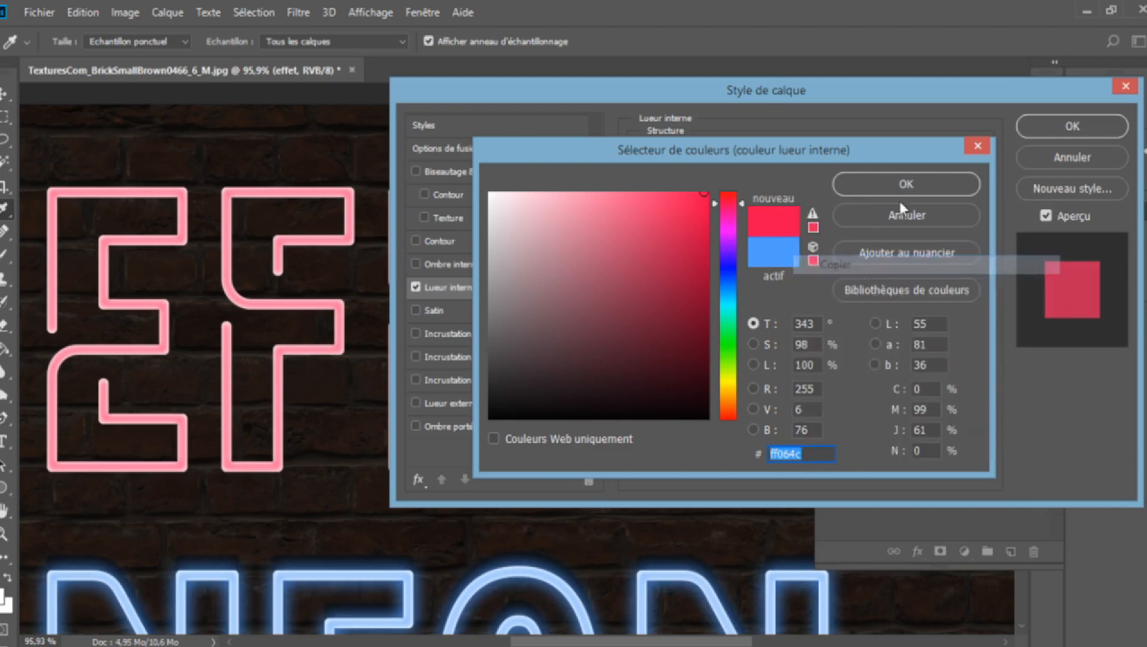
left_click(906, 184)
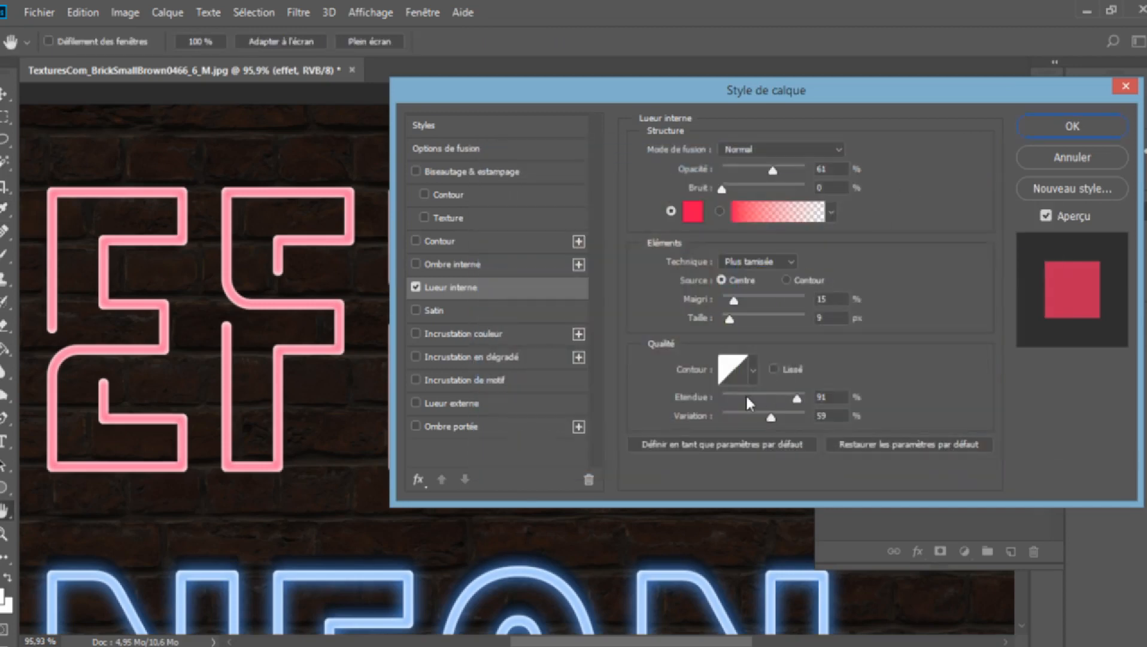
Enable the outer glow (Lueur externe) with the copied color ff064c plus the drop shadow (Ombre portée), and apply the layer style.
left_click(482, 402)
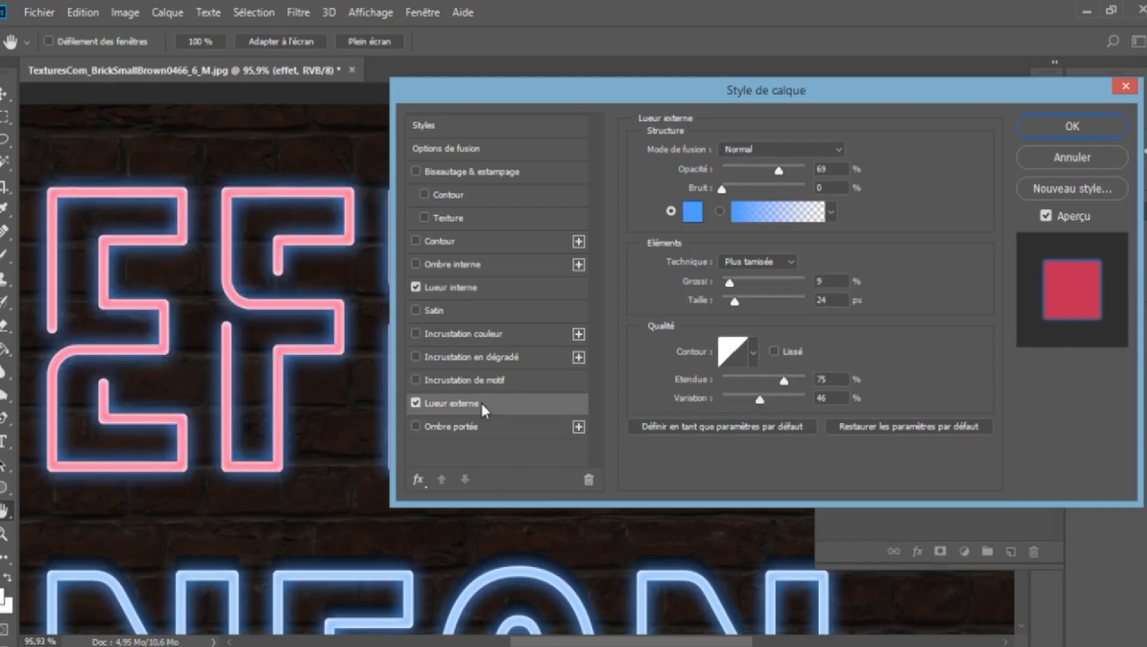
left_click(693, 212)
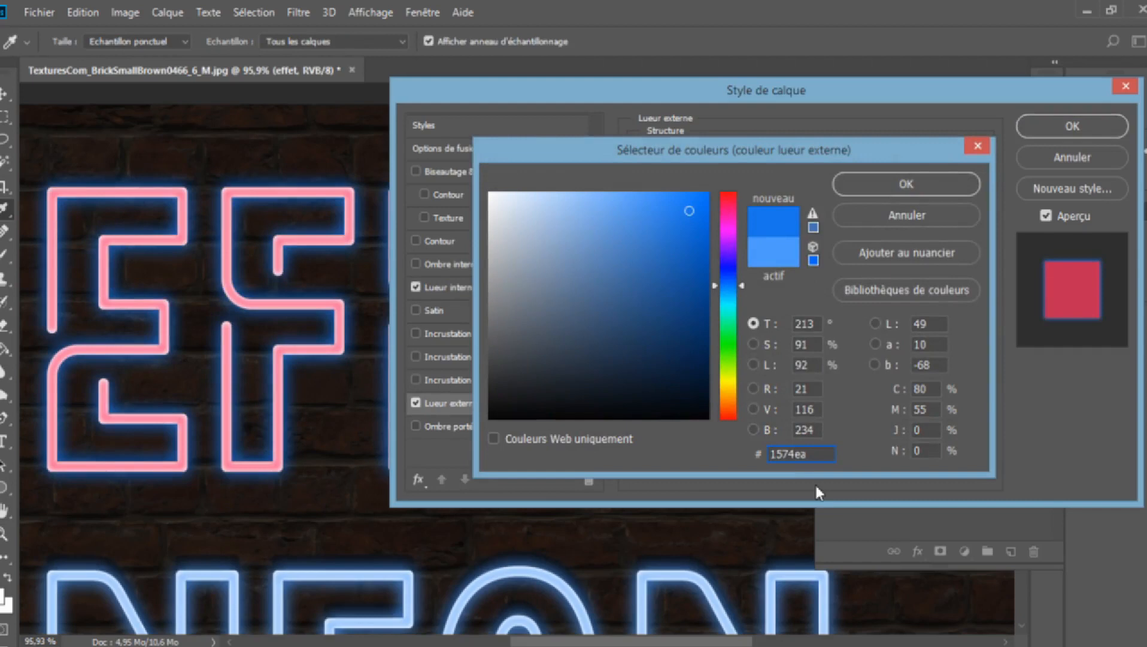
left_click_drag(822, 458, 744, 453)
key("BackSpace")
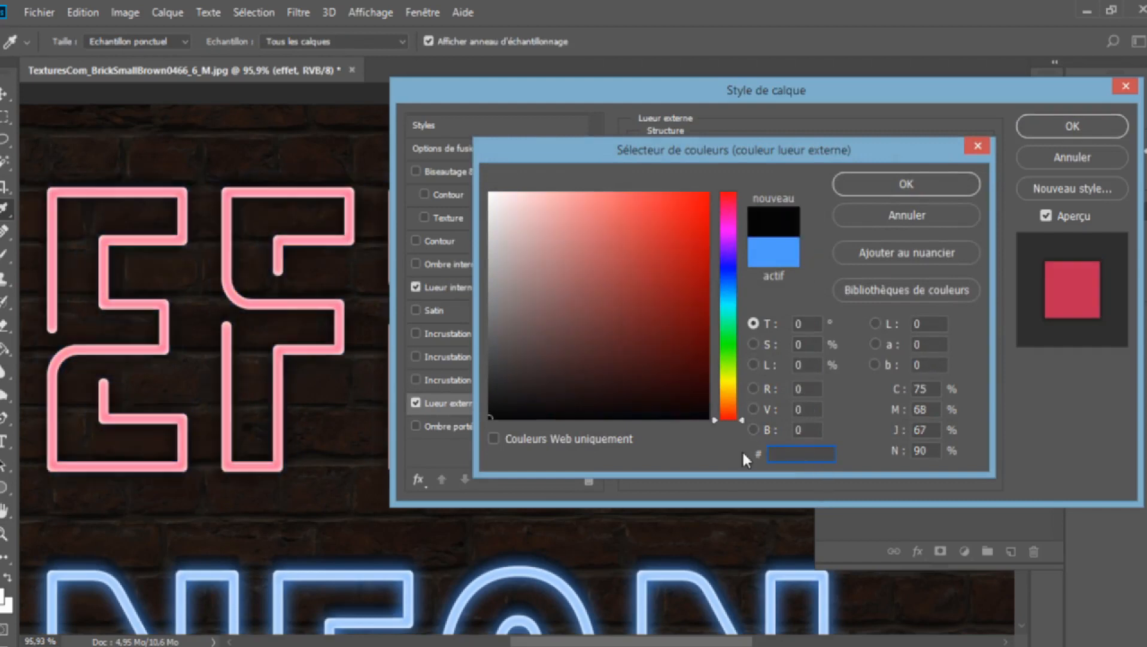
right_click(784, 453)
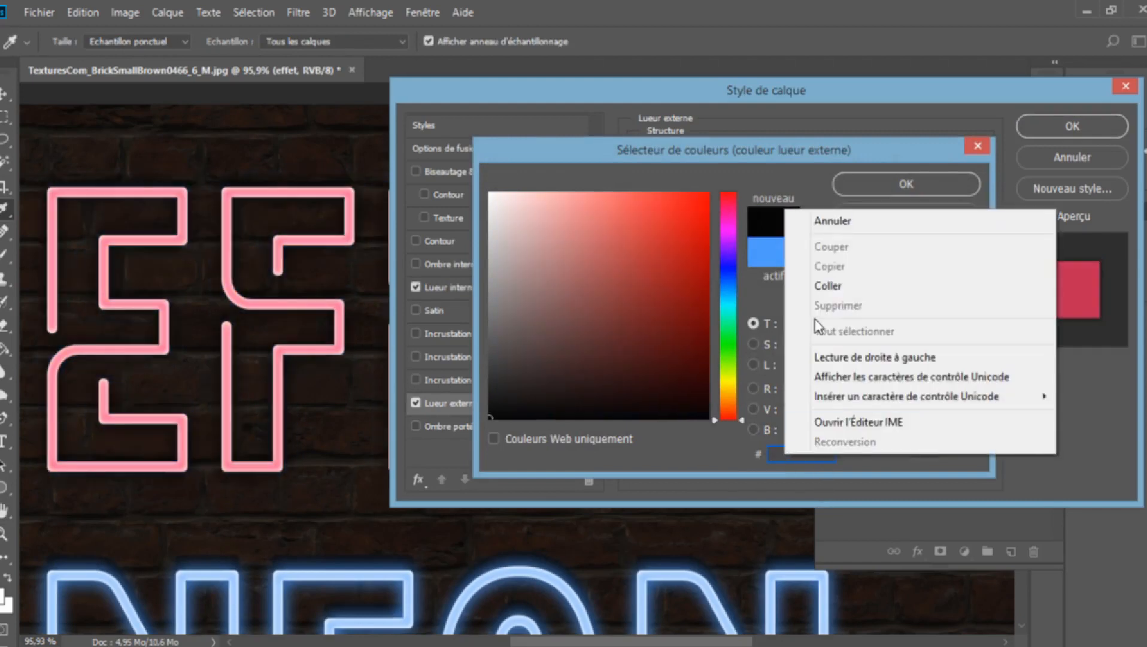
left_click(827, 286)
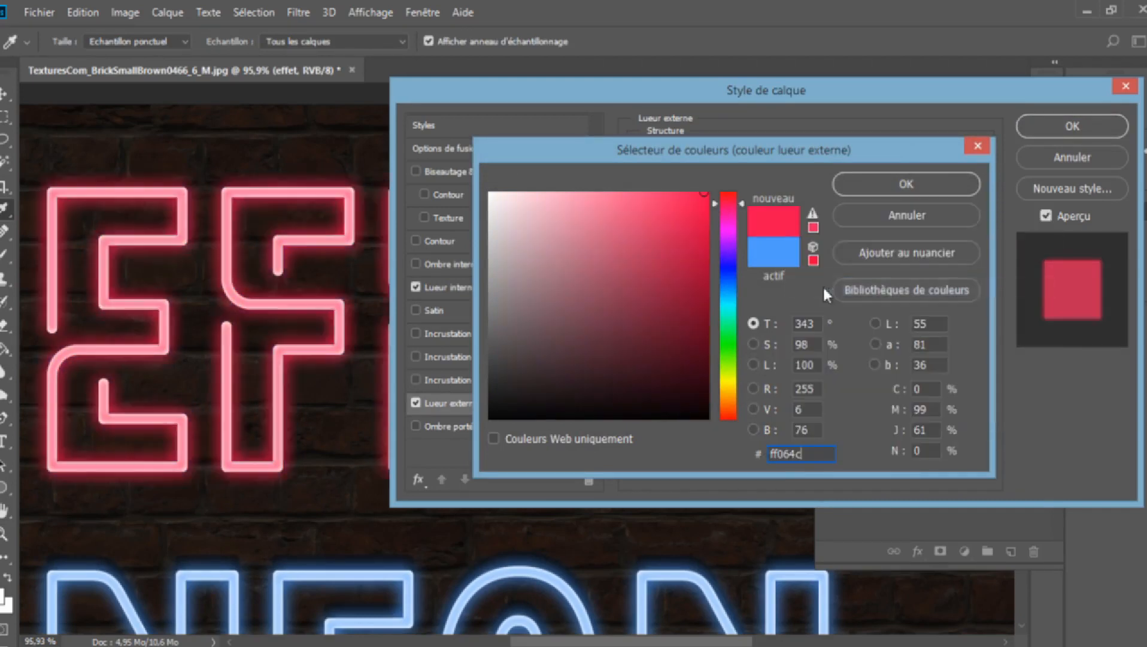
left_click(862, 182)
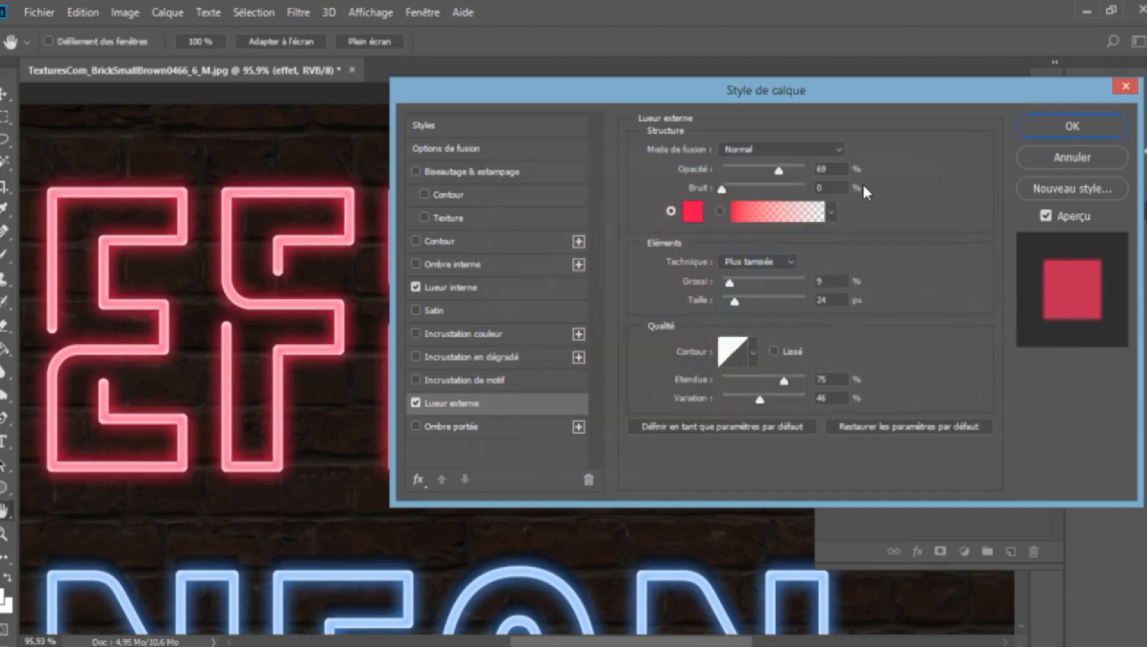
left_click(435, 428)
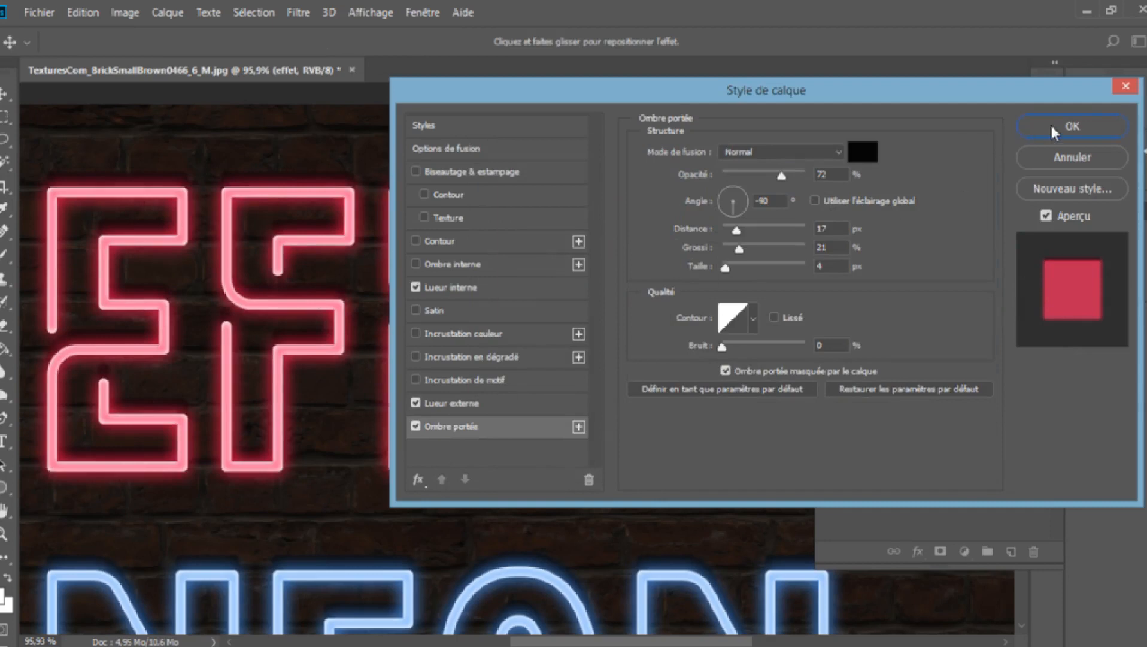
left_click(1027, 127)
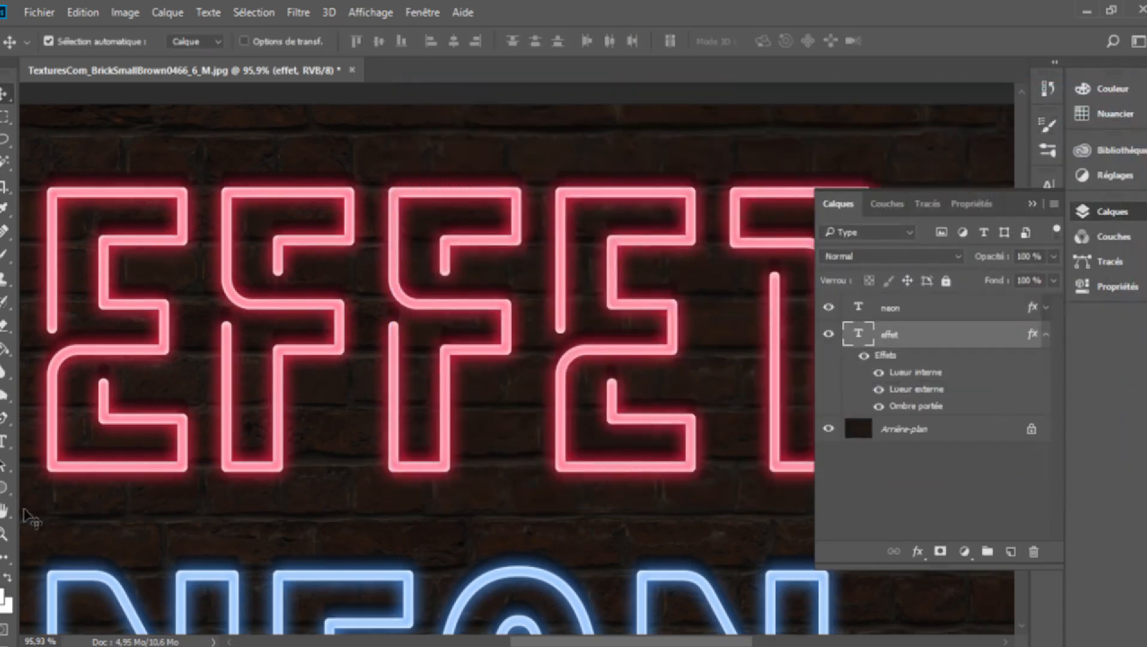
Stagger the two words by moving NEON slightly left and down and EFFET to the right, and collapse the effet layer's effects list.
left_click(5, 533)
left_click_drag(390, 346, 328, 377)
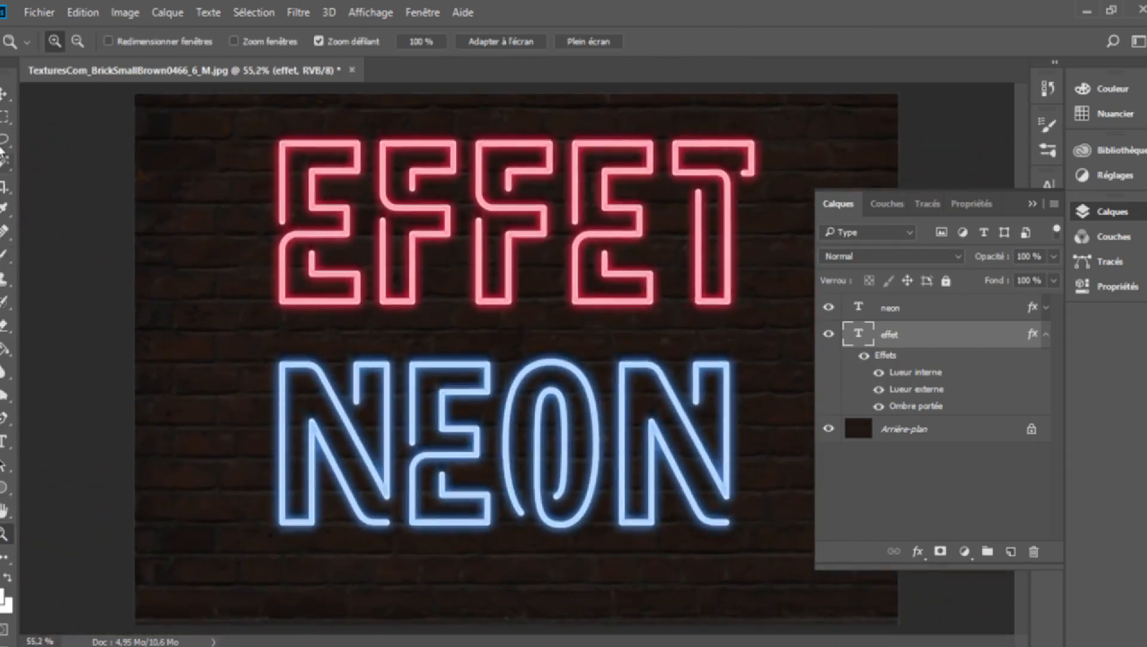
left_click(5, 97)
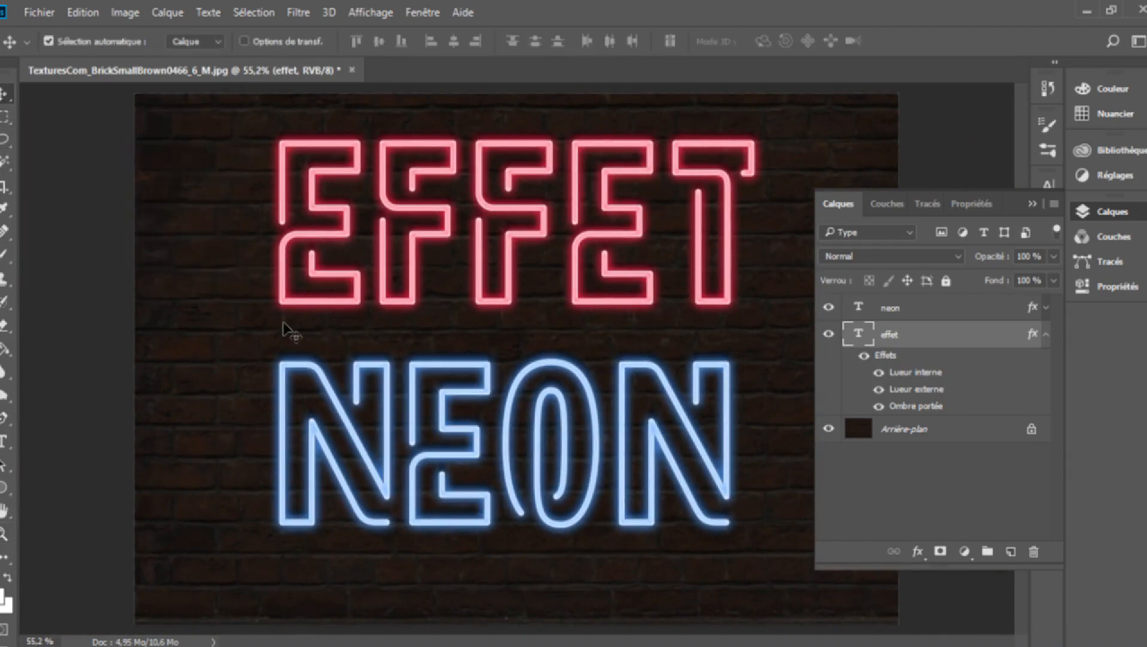
left_click_drag(384, 410, 344, 422)
left_click_drag(448, 217, 497, 216)
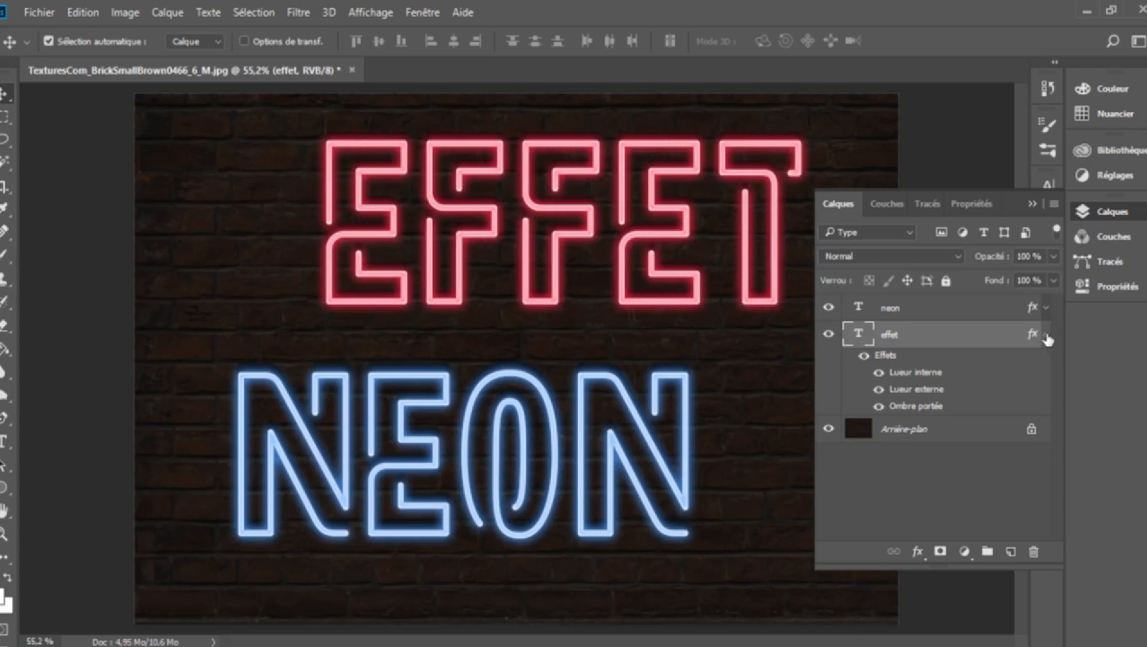
left_click(1047, 341)
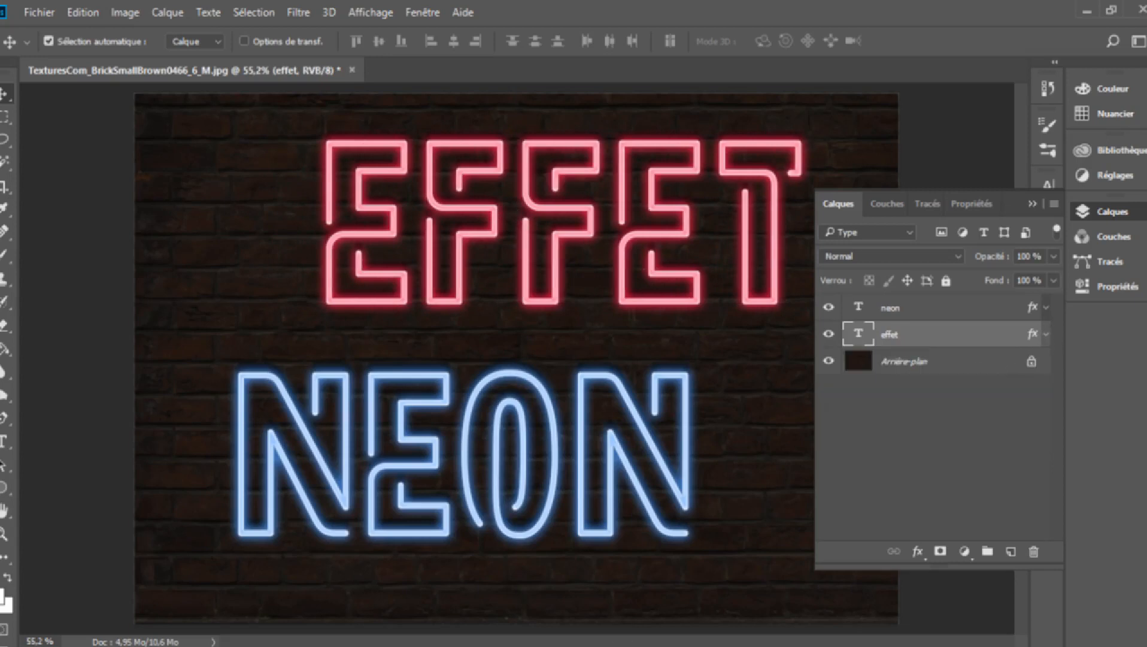